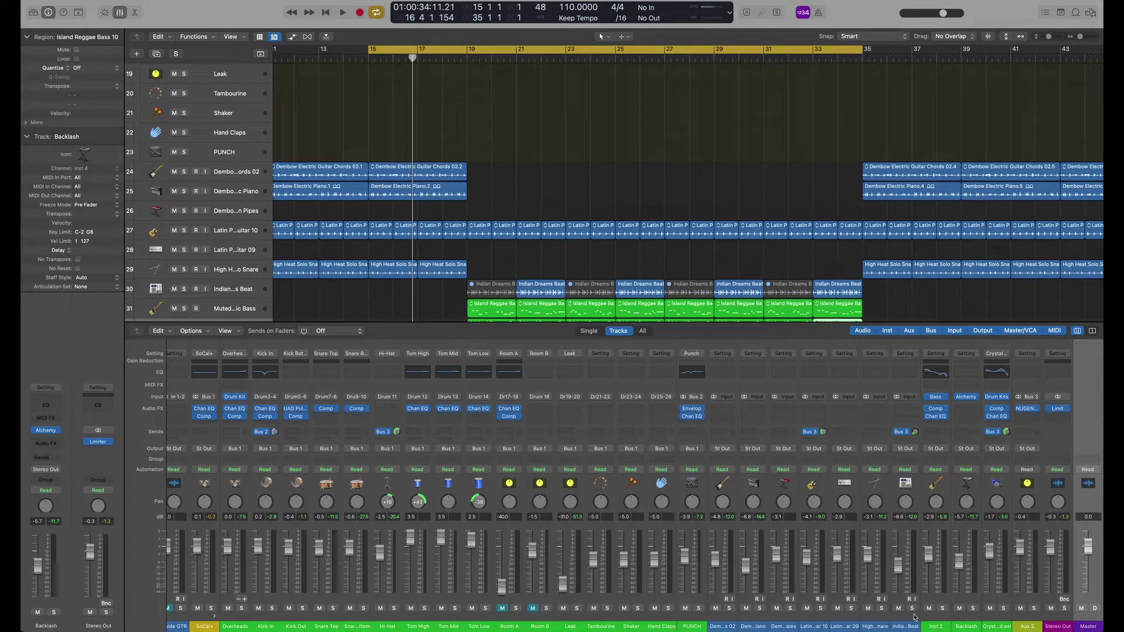
Open the NUGEN Paragon reverb on the Aux 2 channel and reposition its window over the arrangement
{"action": "left_click", "coordinate": [1027, 409]}
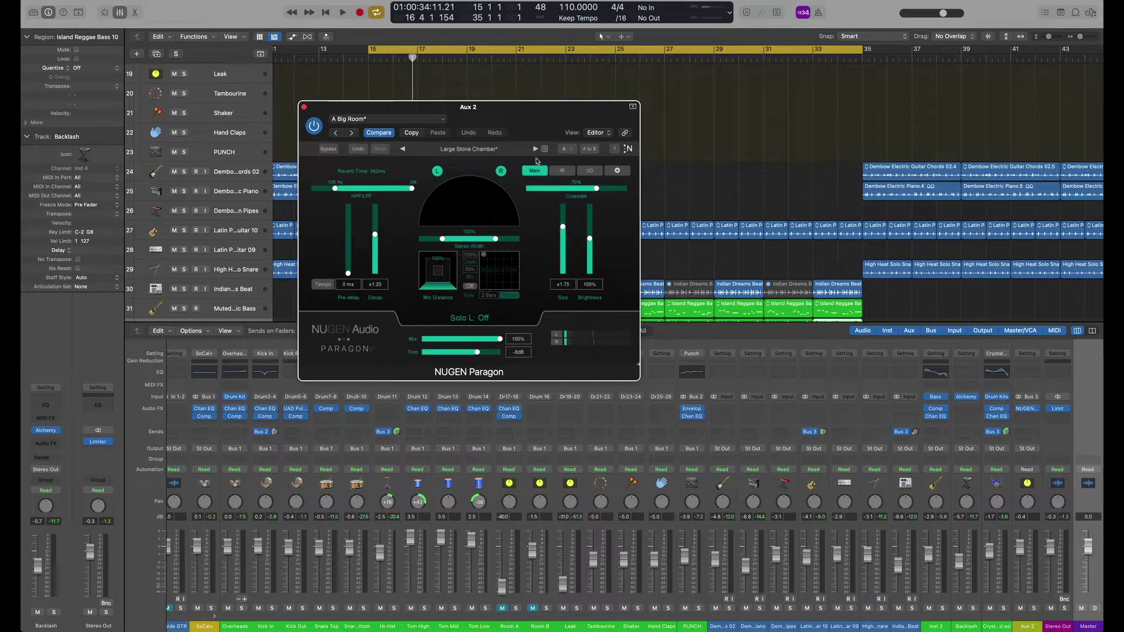
{"action": "left_click_drag", "start_coordinate": [496, 109], "coordinate": [943, 110]}
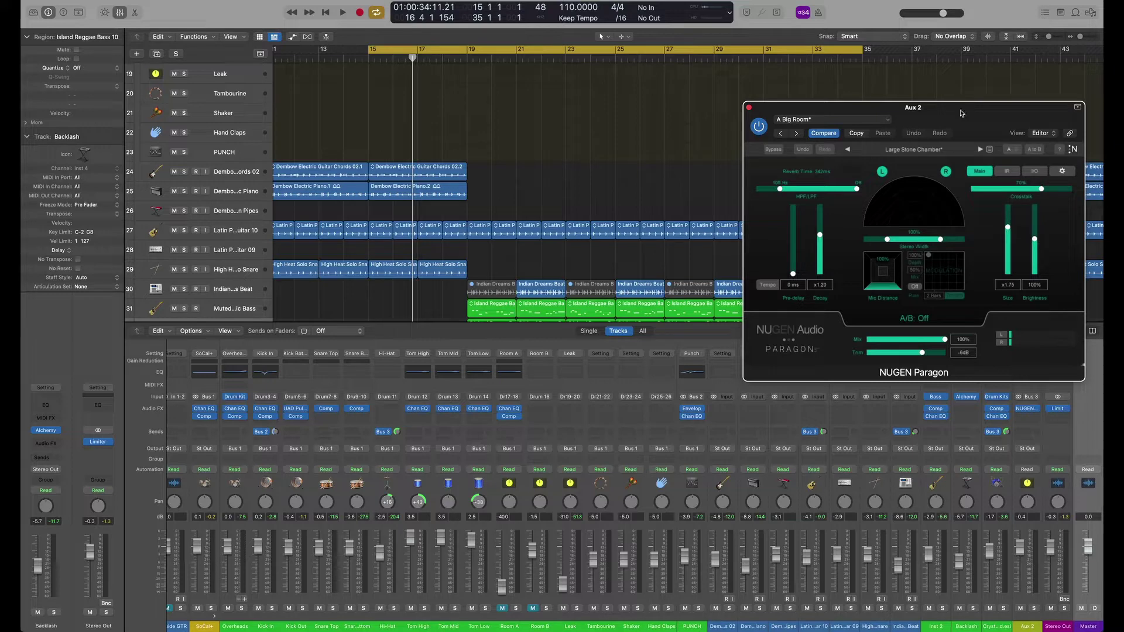
{"action": "left_click_drag", "start_coordinate": [962, 113], "coordinate": [931, 112]}
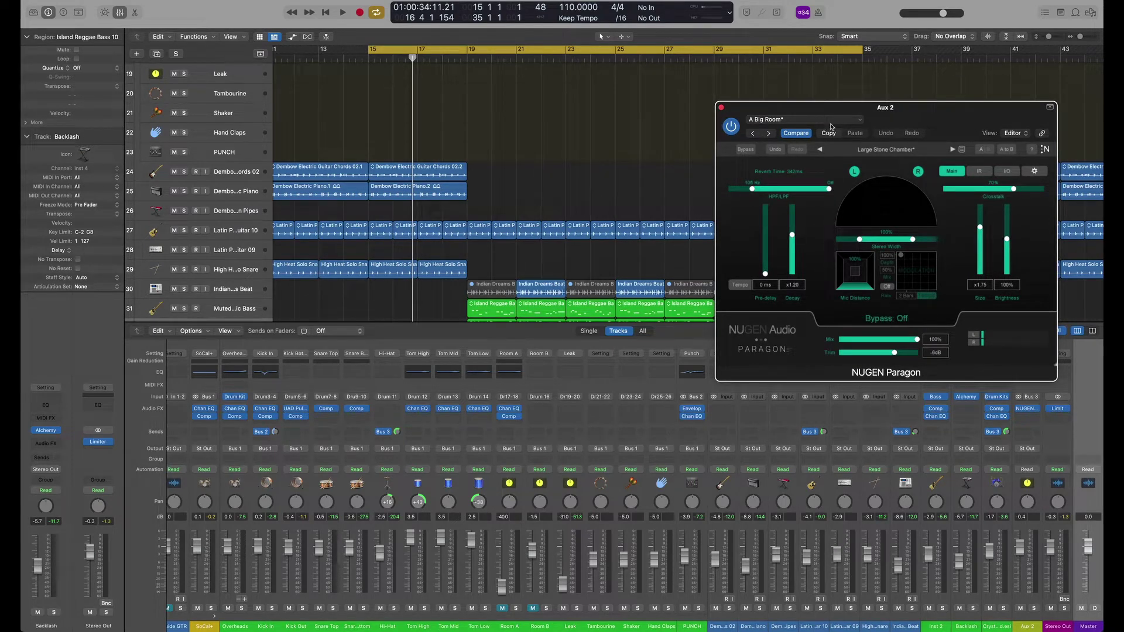
{"action": "left_click_drag", "start_coordinate": [873, 112], "coordinate": [645, 113]}
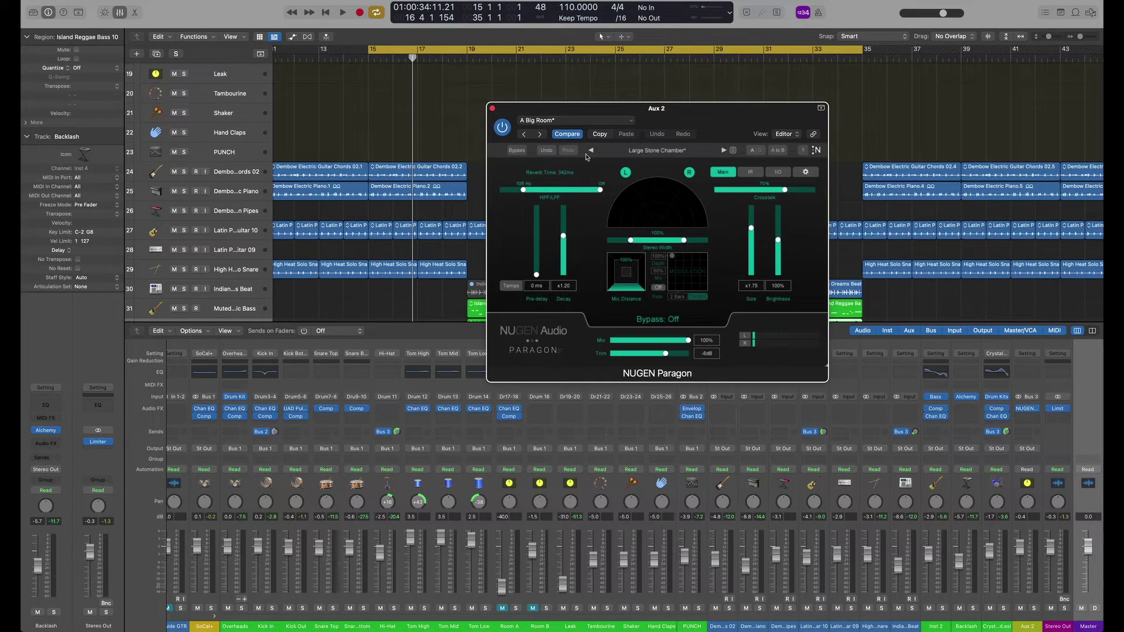
Open Paragon's preset browser and filter the presets by the Room tag
{"action": "left_click", "coordinate": [733, 151]}
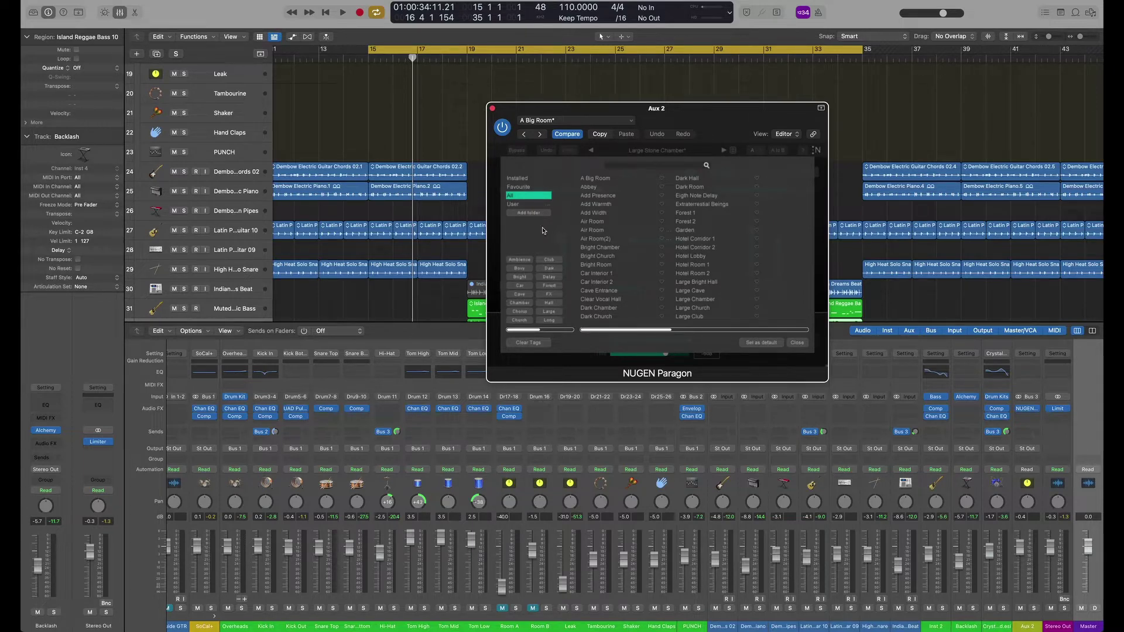
{"action": "left_click", "coordinate": [557, 332]}
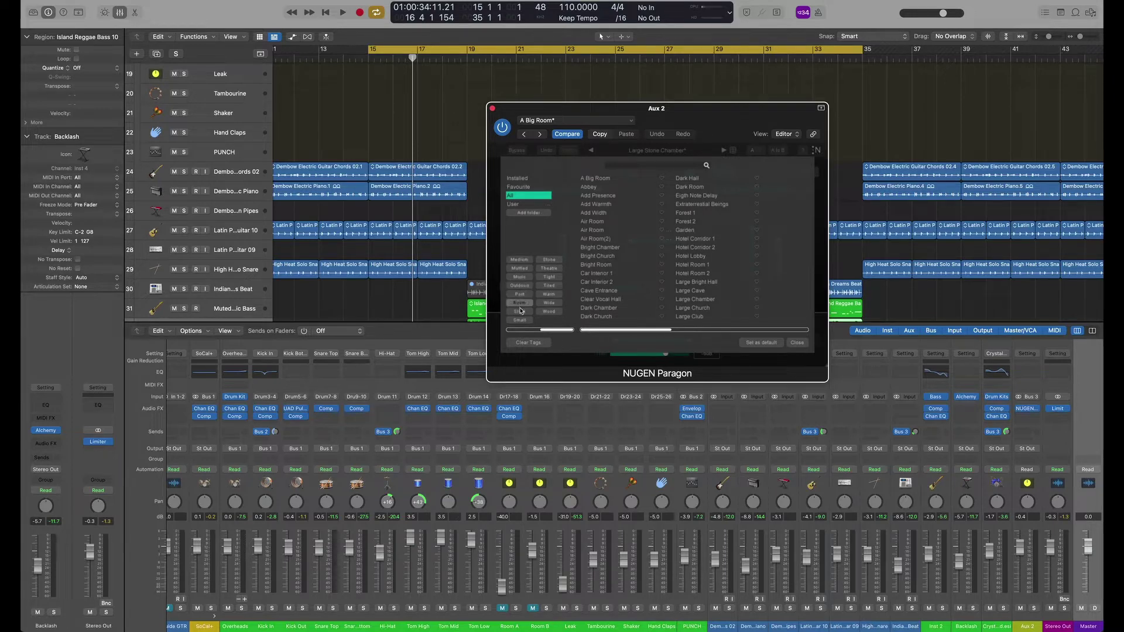
{"action": "left_click", "coordinate": [522, 304]}
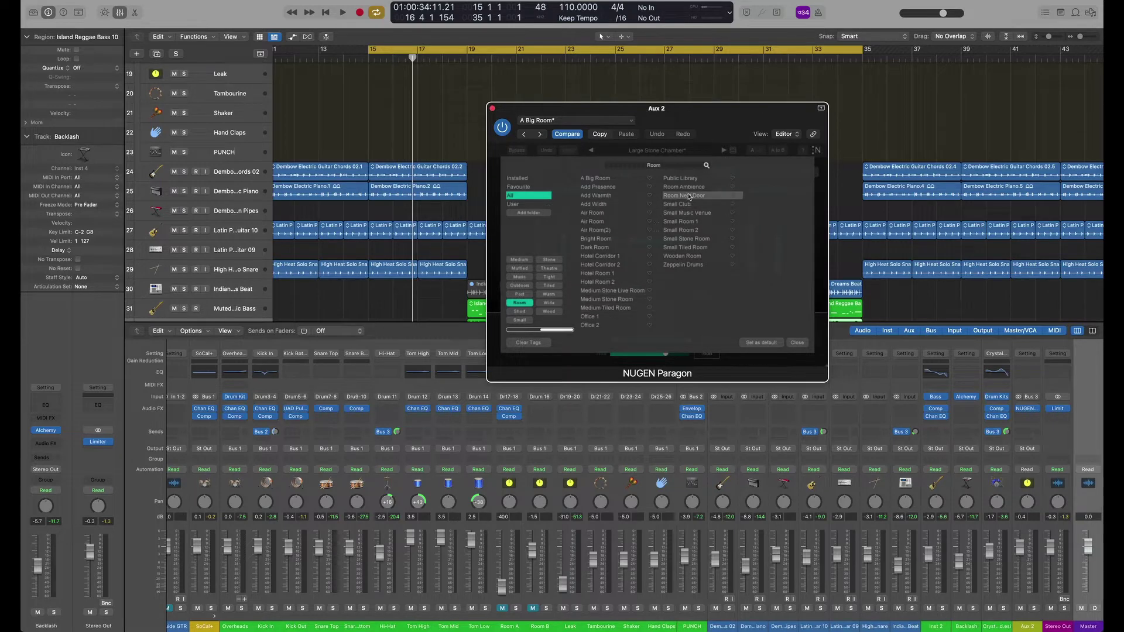
Try narrowing the Room presets with the Small and Medium tags, clearing each one again
{"action": "left_click", "coordinate": [520, 320]}
{"action": "left_click", "coordinate": [525, 323]}
{"action": "left_click", "coordinate": [519, 261]}
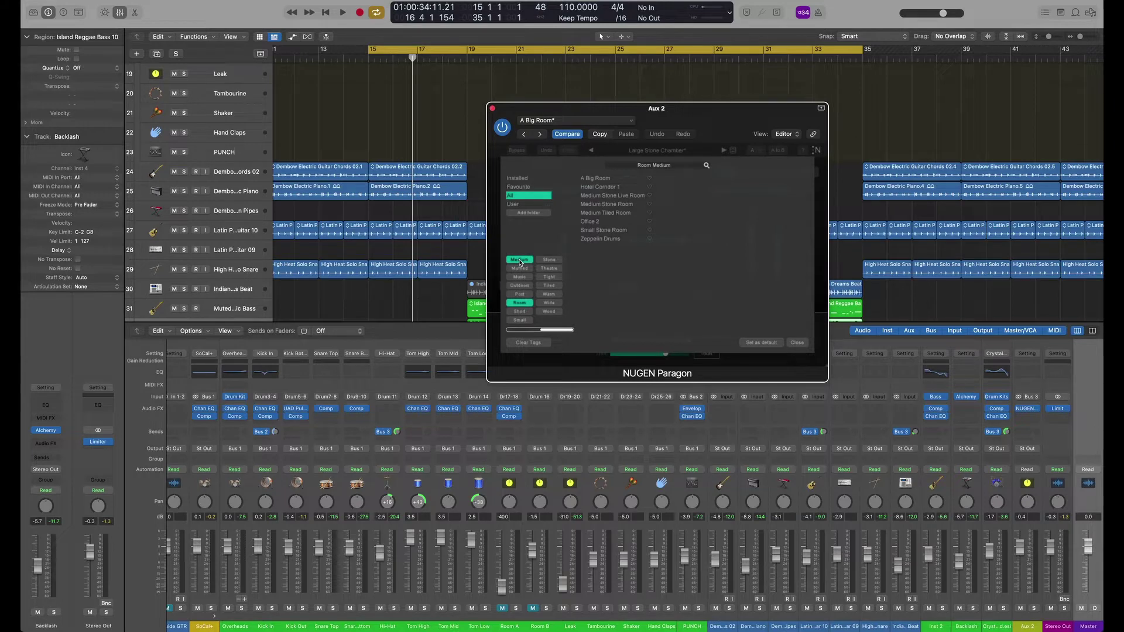
{"action": "left_click", "coordinate": [520, 261]}
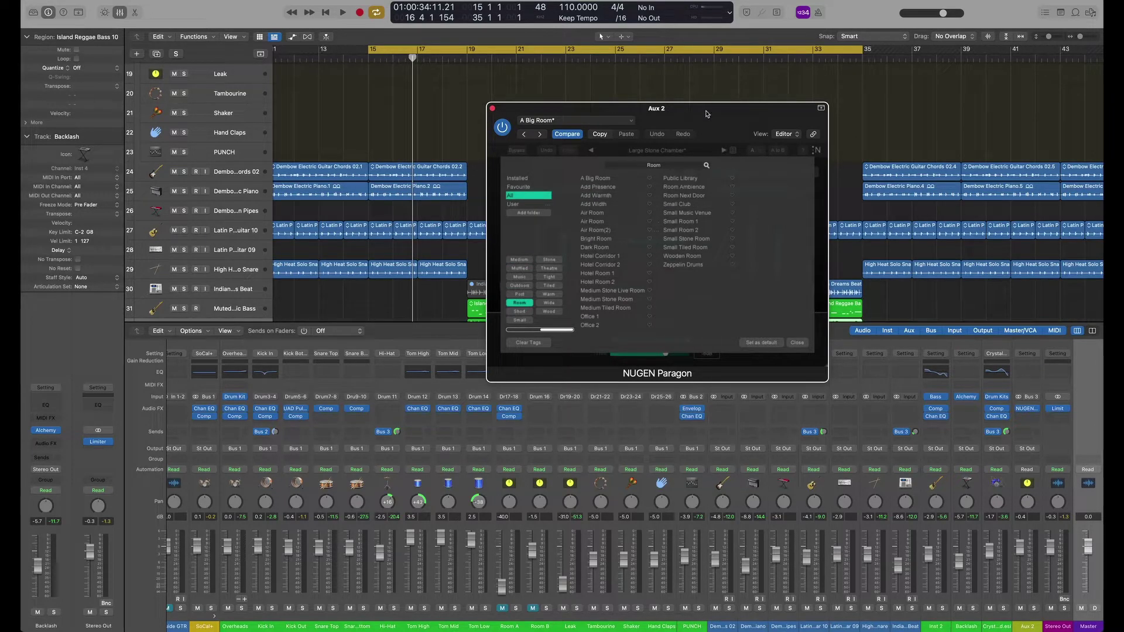
Start playback with the reverb window moved clear of the mixer, and raise the Indian Dreams Beat channel's volume to -7.8 dB
{"action": "left_click_drag", "start_coordinate": [707, 114], "coordinate": [819, 106]}
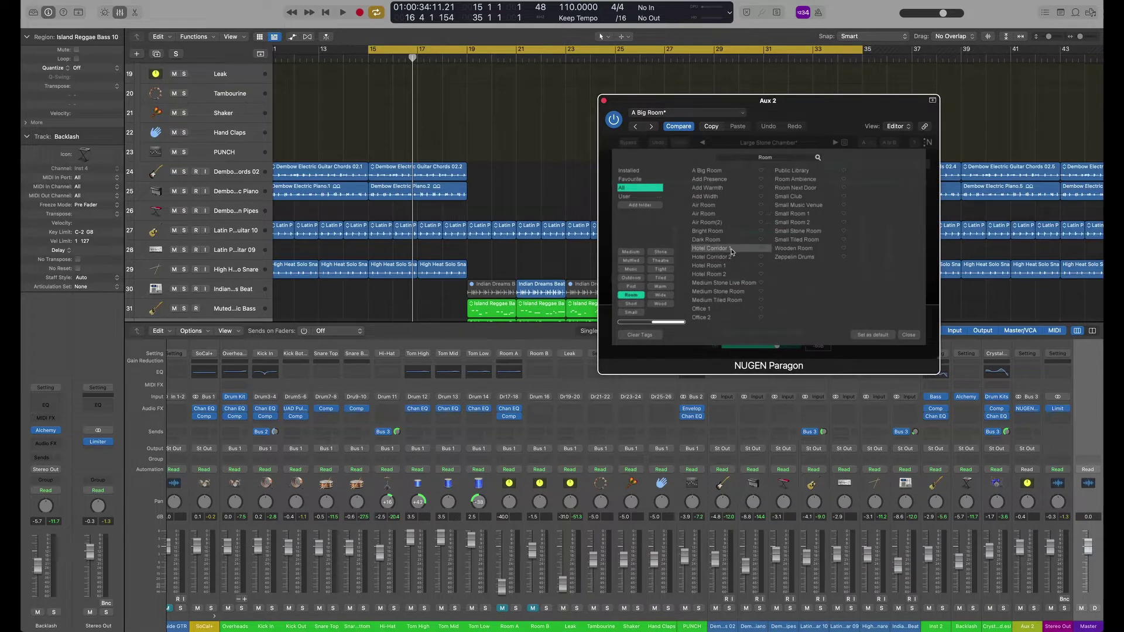
{"action": "key", "text": "space"}
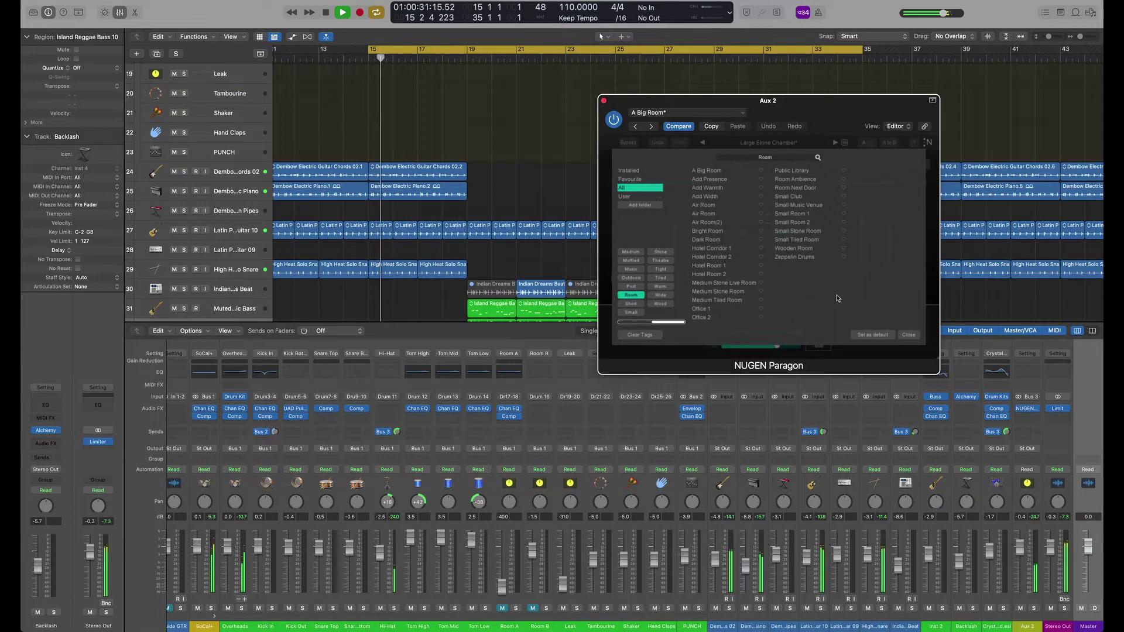
{"action": "left_click_drag", "start_coordinate": [814, 115], "coordinate": [674, 104]}
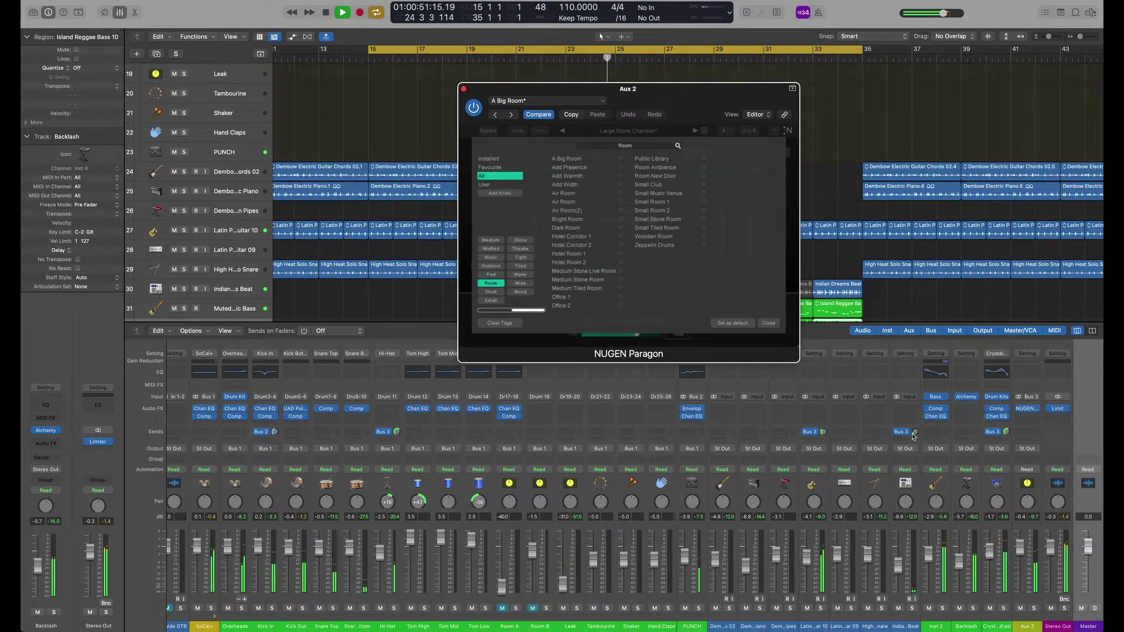
{"action": "left_click", "coordinate": [899, 570]}
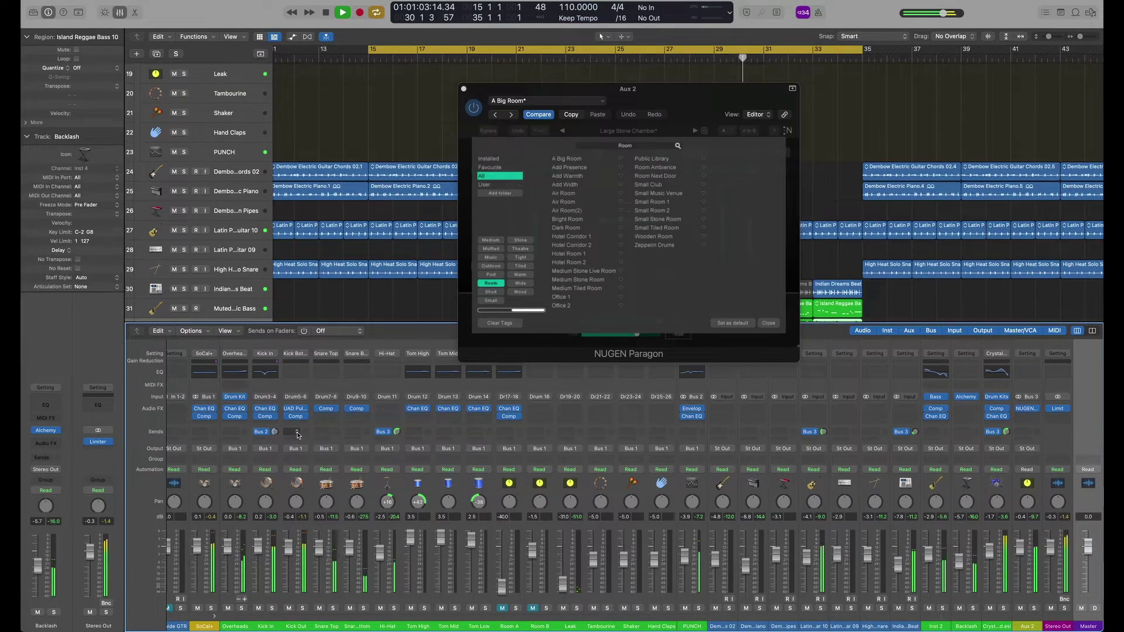
Add a Bus 3 send to the Snare Top channel with its level raised, and set the Aux 2 volume to 0.3 dB
{"action": "left_click", "coordinate": [326, 434]}
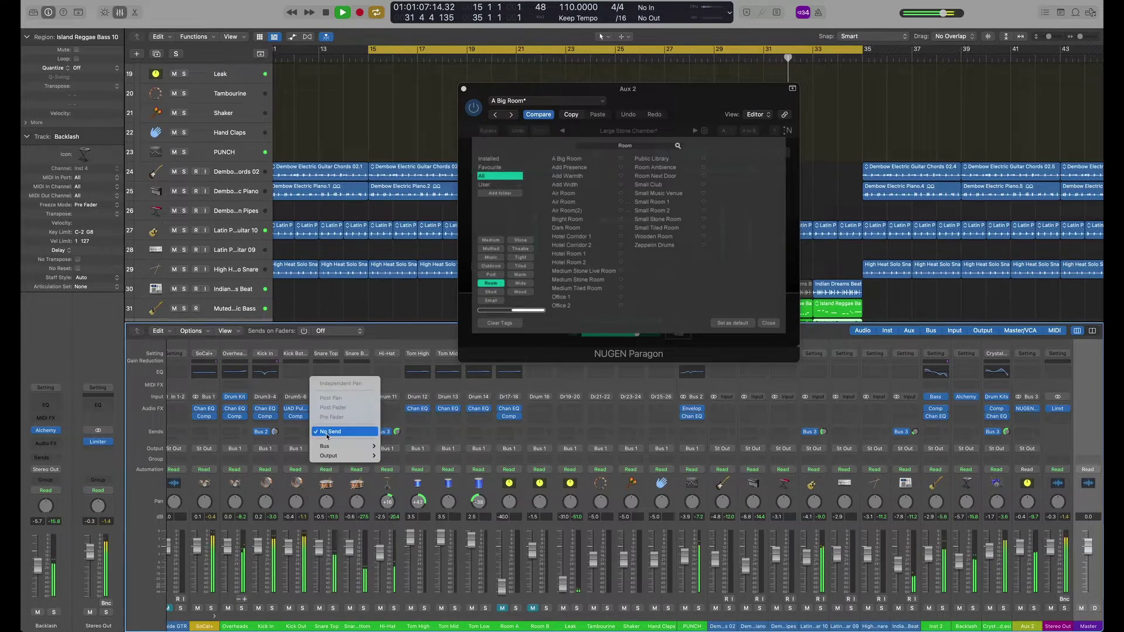
{"action": "mouse_move", "coordinate": [345, 446]}
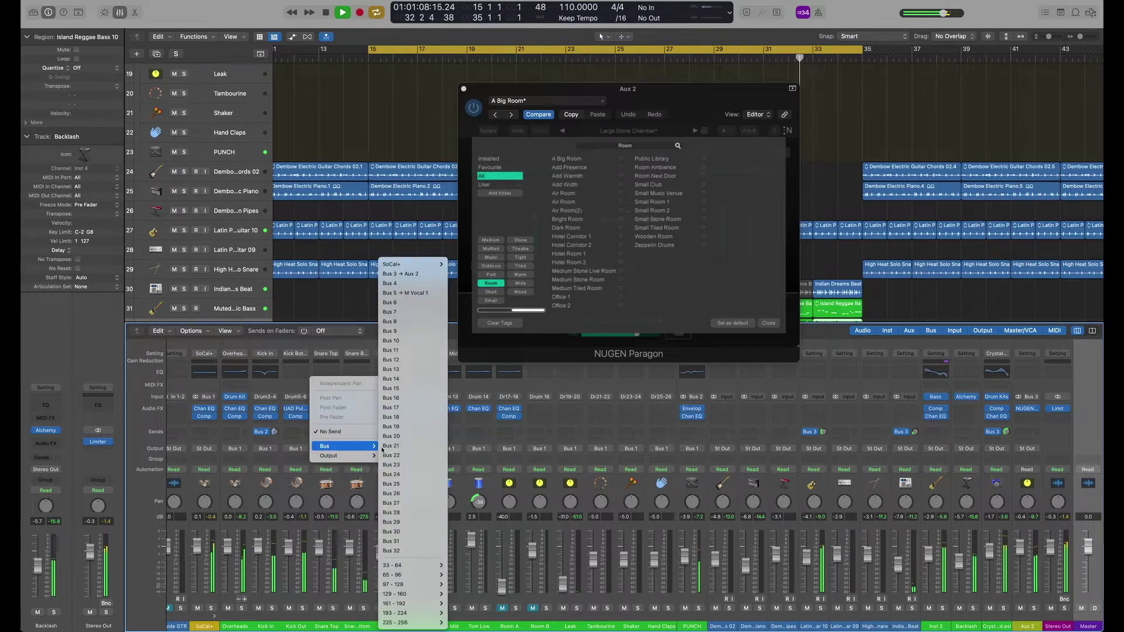
{"action": "left_click", "coordinate": [401, 274]}
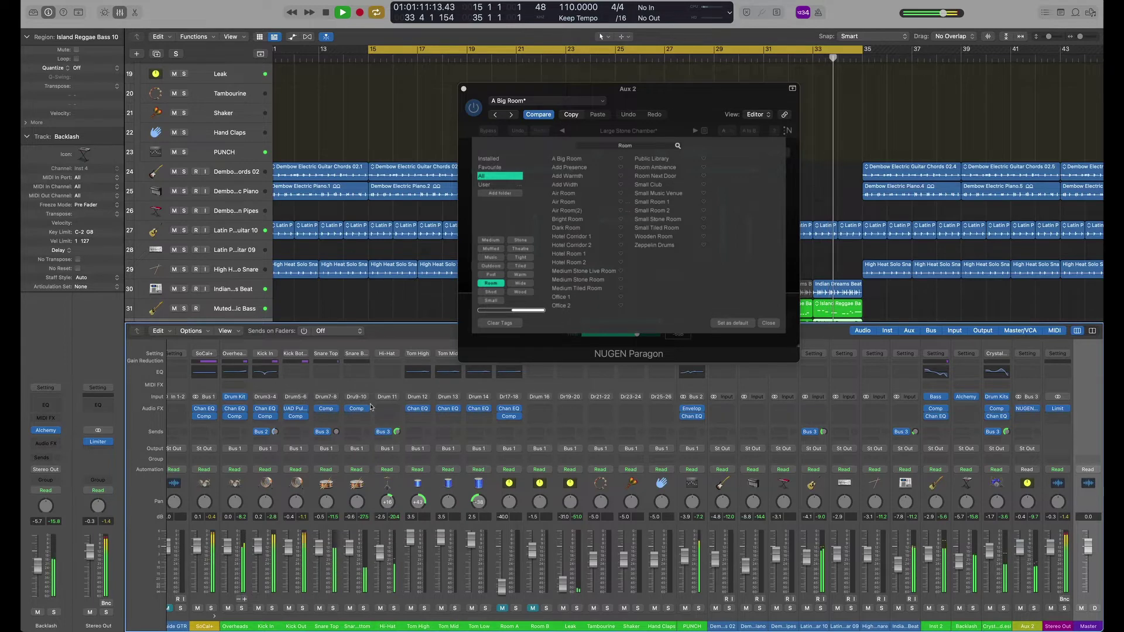
{"action": "left_click_drag", "start_coordinate": [337, 431], "coordinate": [336, 427]}
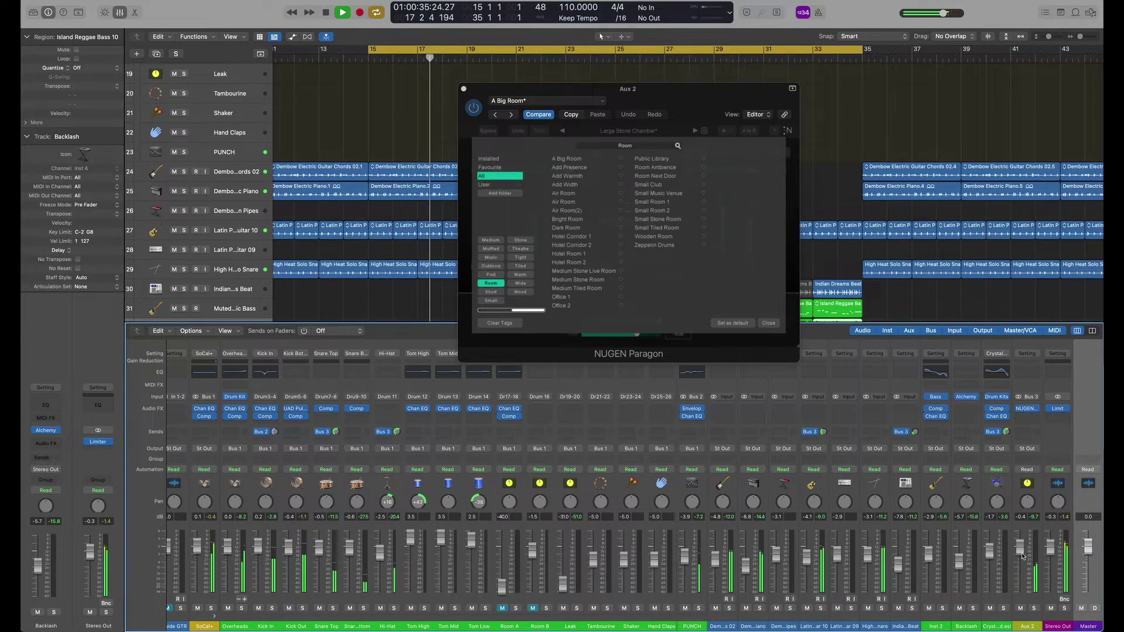
{"action": "left_click_drag", "start_coordinate": [1015, 519], "coordinate": [1015, 516]}
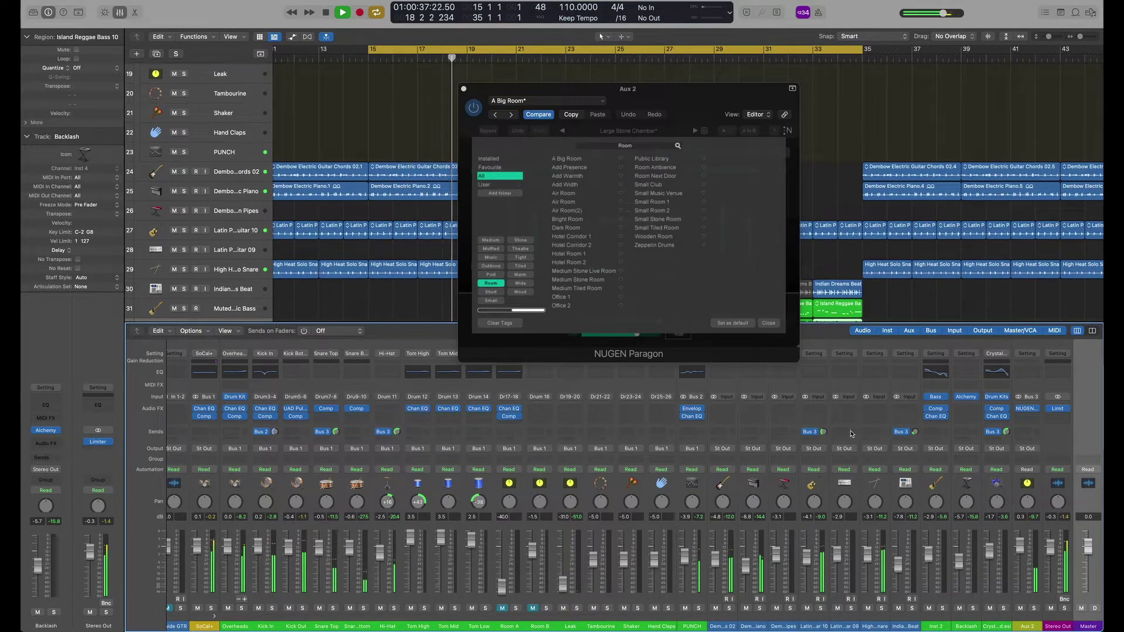
Audition the Hotel Corridor 1, Dark Room, Small Music Venue and Zeppelin Drums reverb presets during playback
{"action": "left_click", "coordinate": [572, 238]}
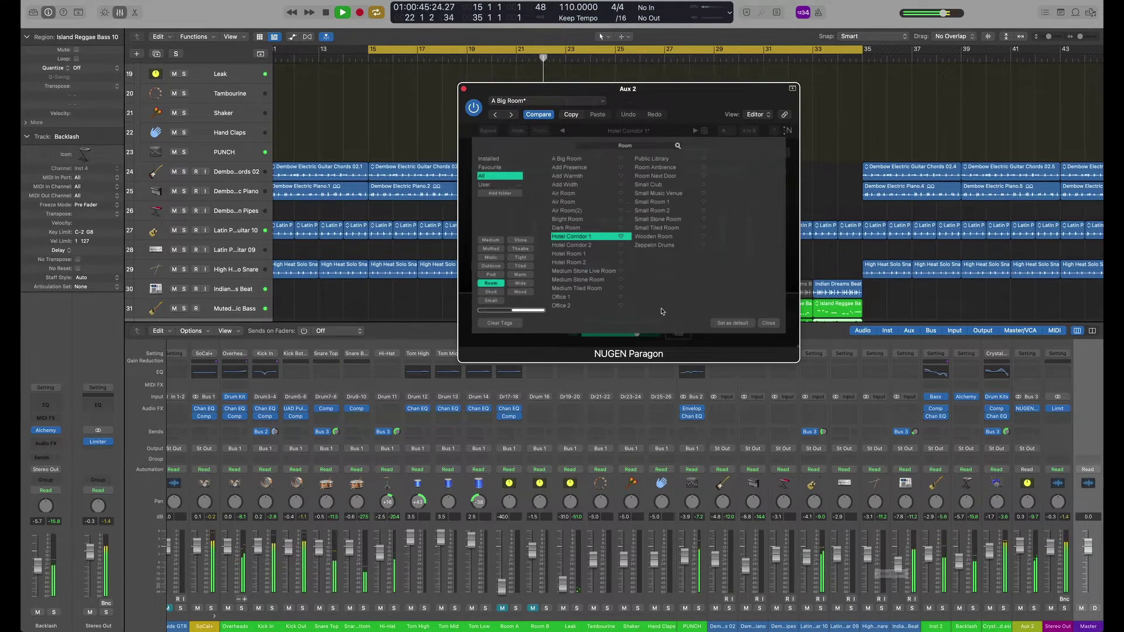
{"action": "left_click", "coordinate": [573, 228]}
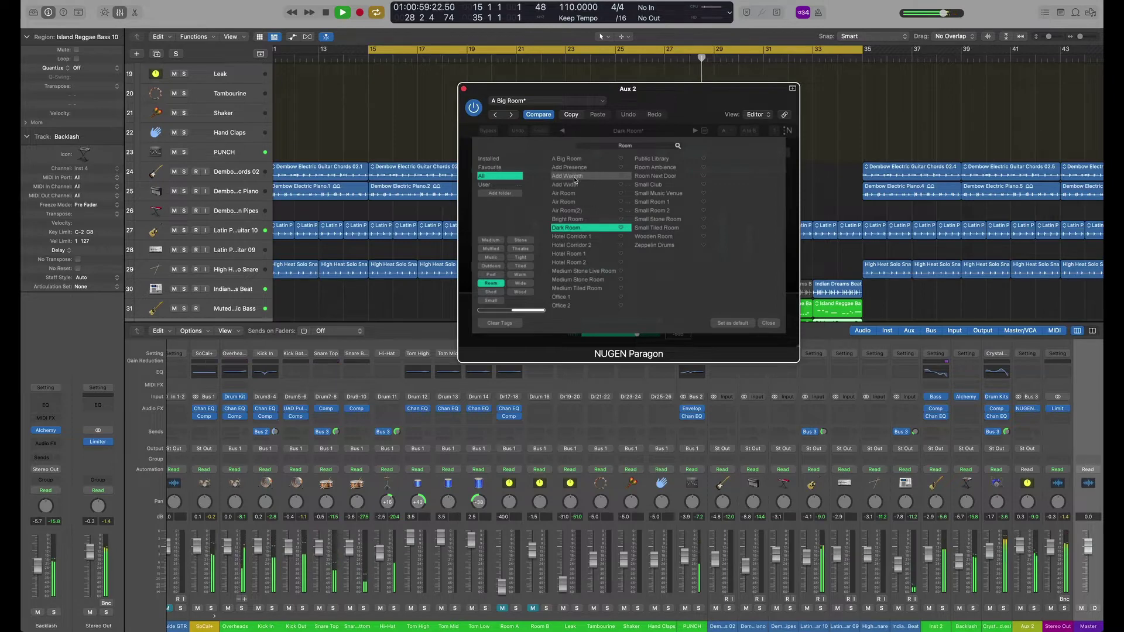
{"action": "left_click", "coordinate": [657, 195]}
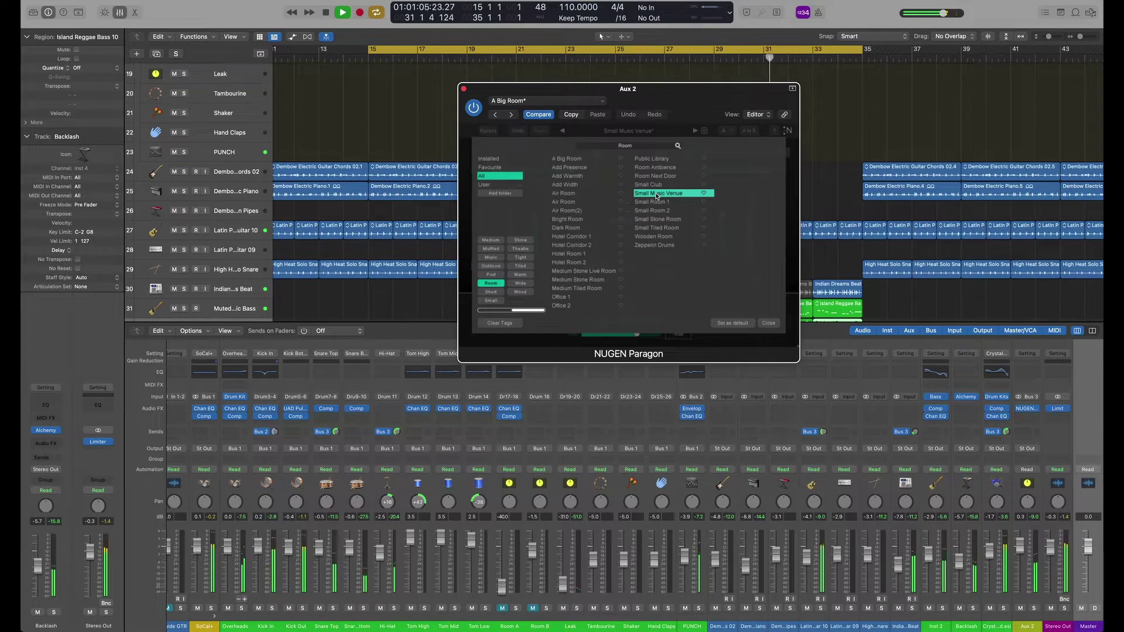
{"action": "left_click", "coordinate": [653, 249]}
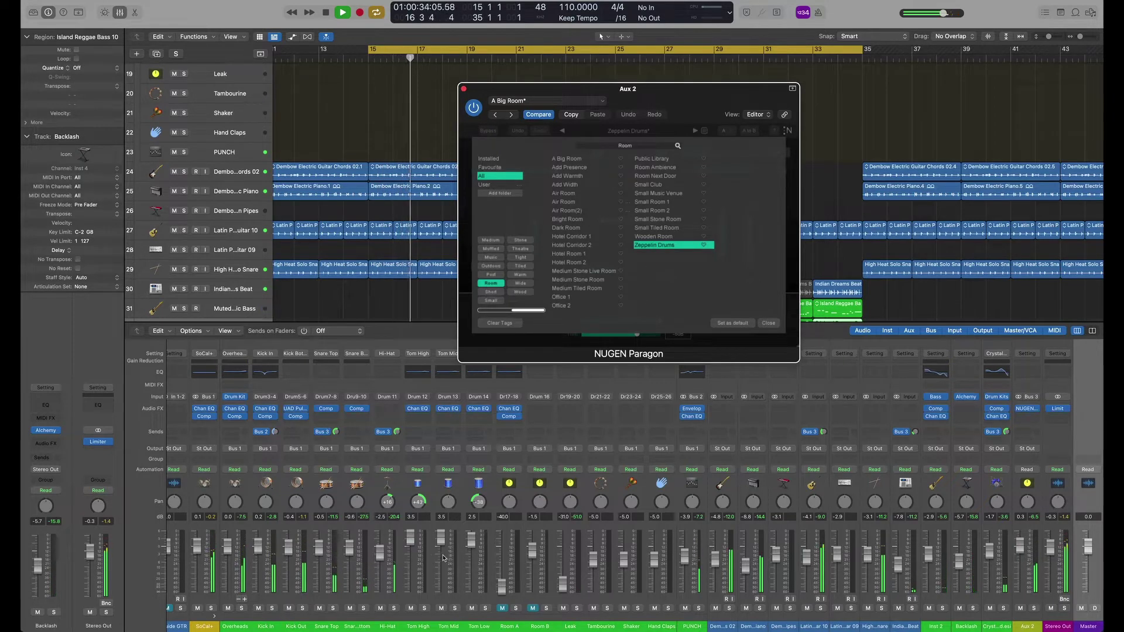
Raise the Hi-Hat volume to -1.7 dB and adjust the Snare Top channel's Bus 3 send level
{"action": "left_click_drag", "start_coordinate": [385, 559], "coordinate": [384, 554]}
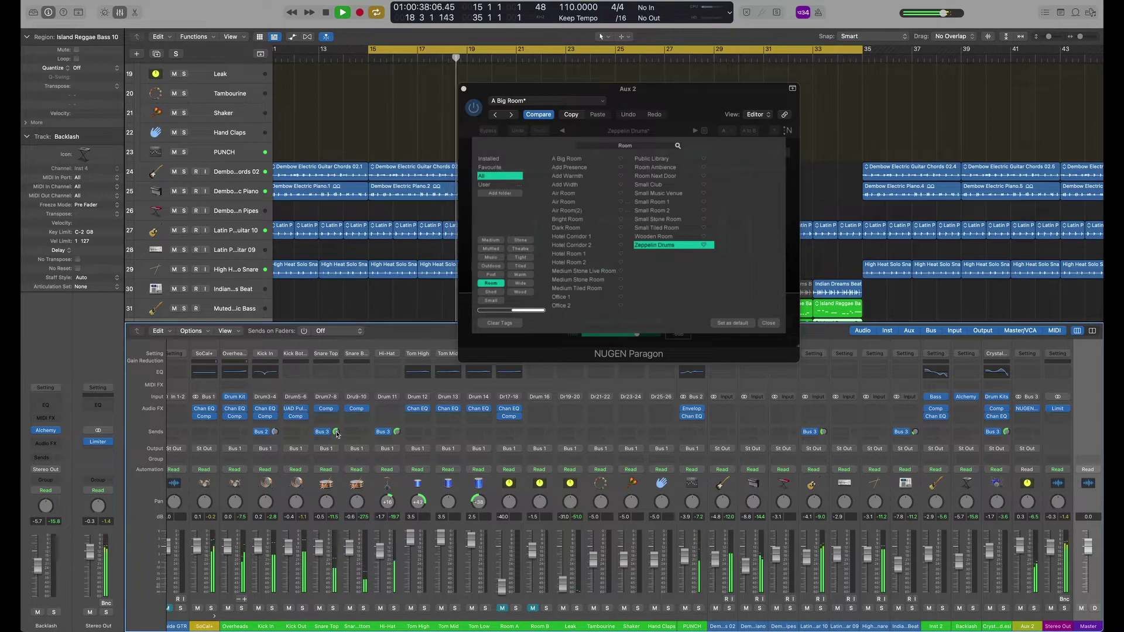
{"action": "left_click_drag", "start_coordinate": [336, 432], "coordinate": [336, 431]}
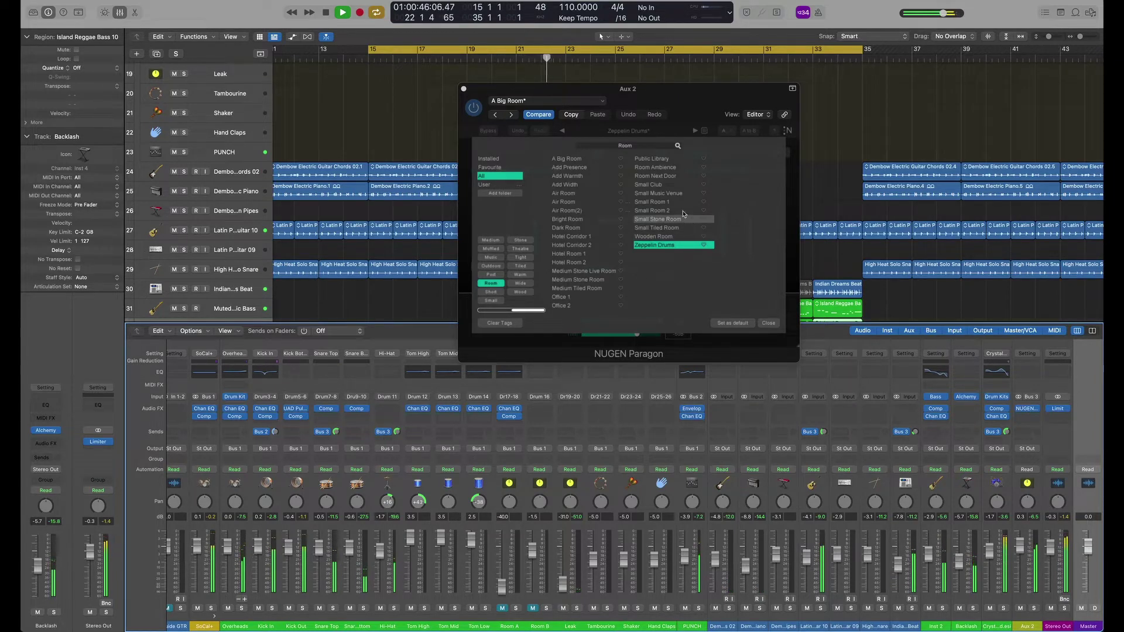
Audition the Small Room 1, Room Ambience, Medium Tiled Room, Office 1 and Hotel Room 2 presets, returning to Medium Tiled Room
{"action": "left_click", "coordinate": [661, 203]}
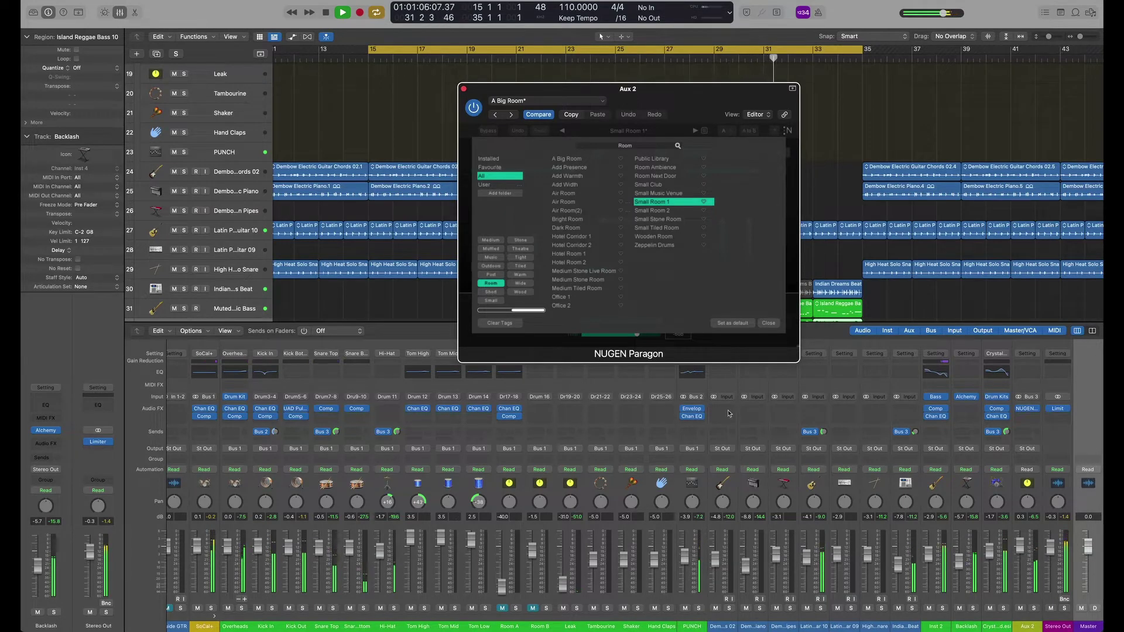
{"action": "left_click", "coordinate": [665, 169]}
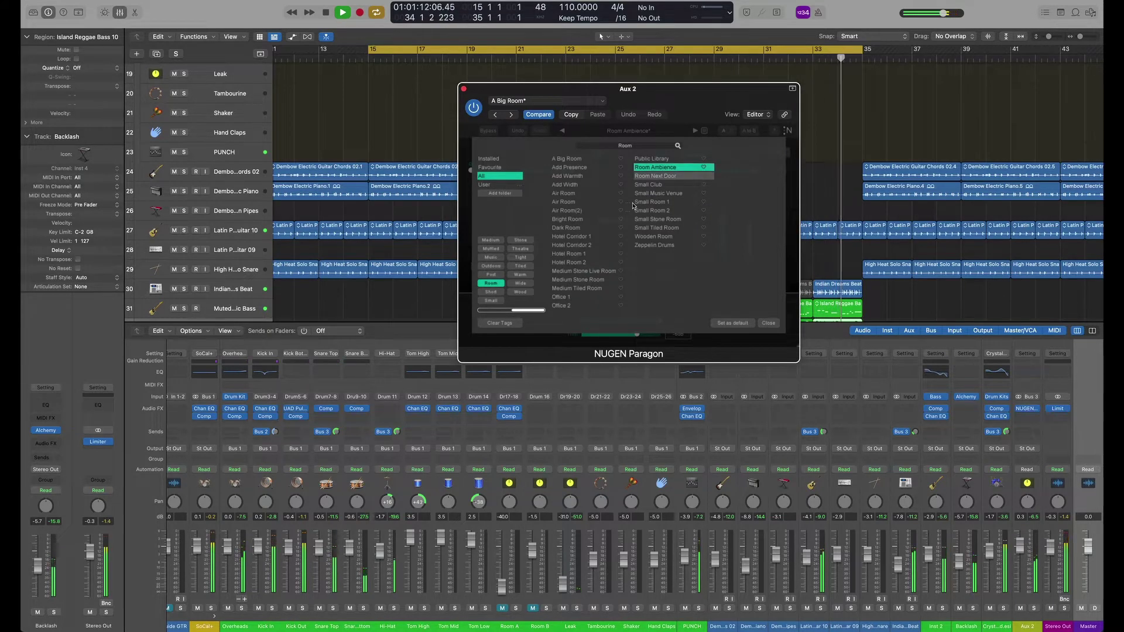
{"action": "left_click", "coordinate": [583, 289]}
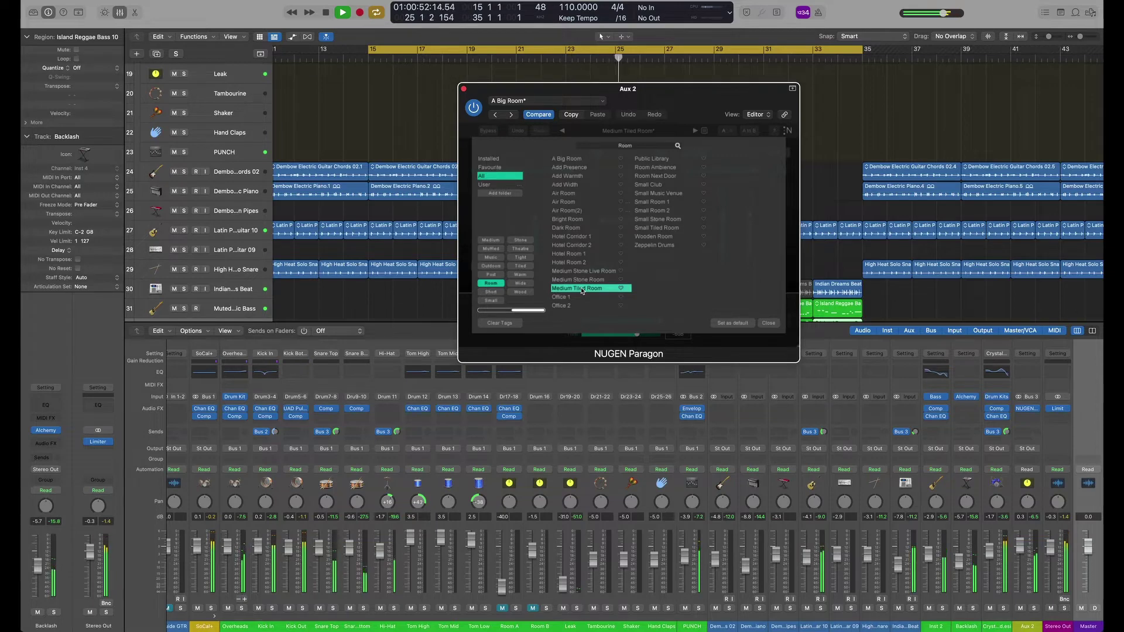
{"action": "left_click", "coordinate": [581, 298]}
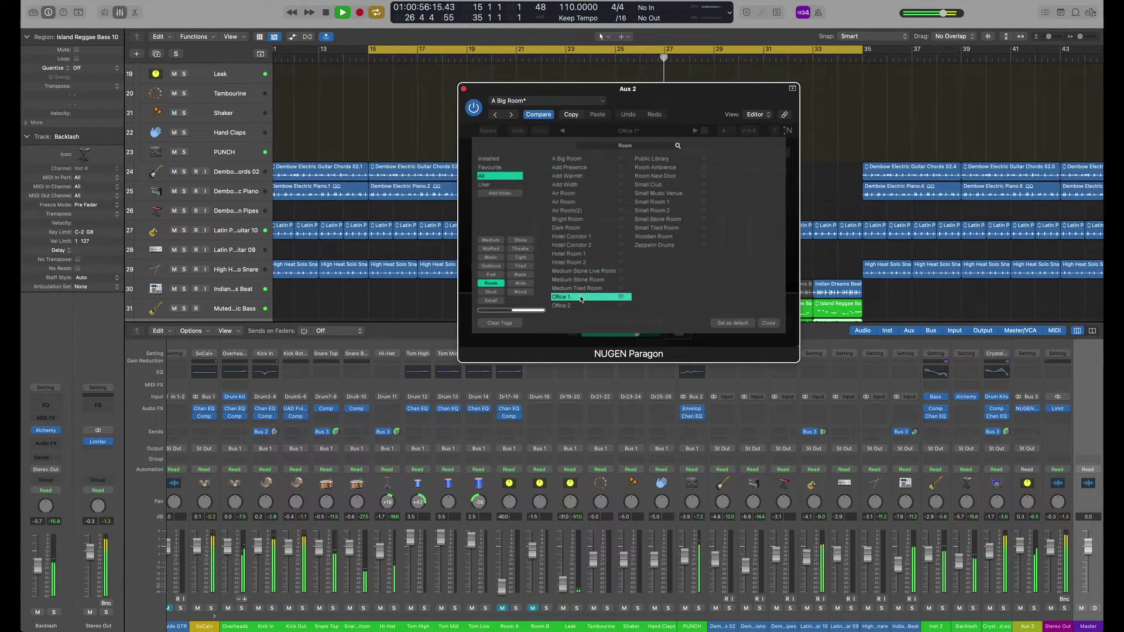
{"action": "left_click", "coordinate": [591, 263]}
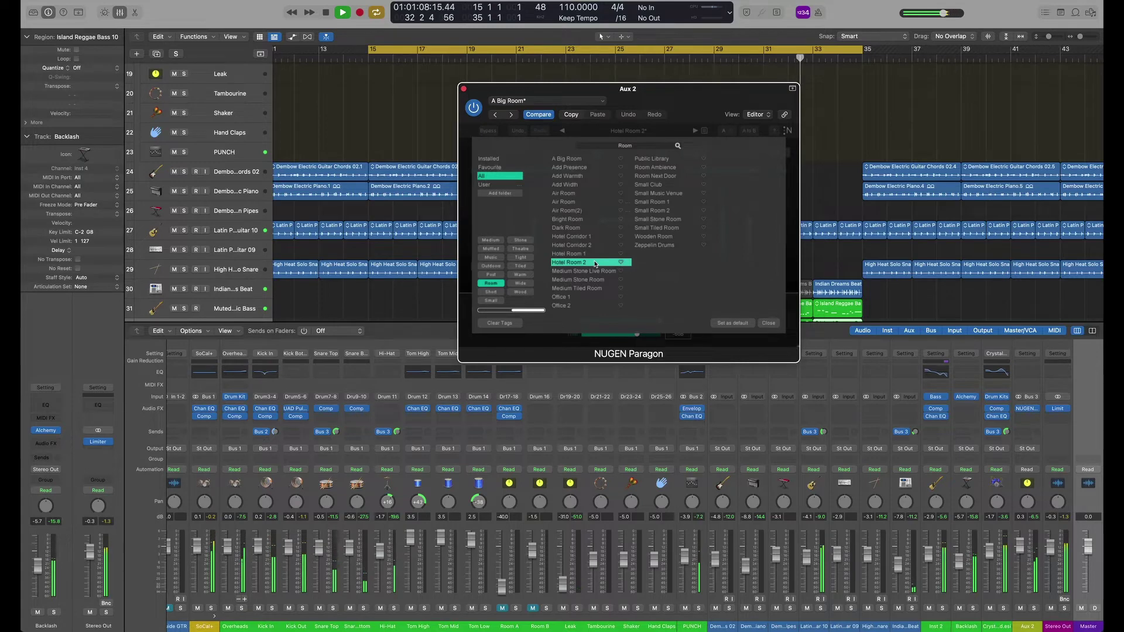
{"action": "left_click", "coordinate": [596, 288]}
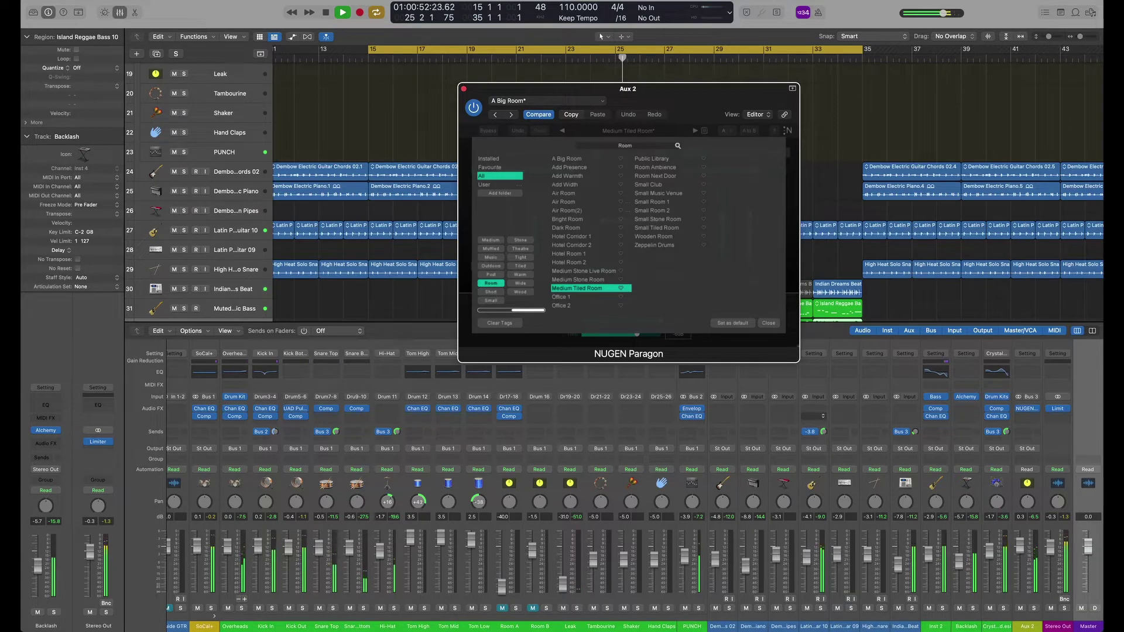
Compare the Air Room, Bright Room, Dark Room and Wooden Room presets, and load Small Tiled Room
{"action": "left_click", "coordinate": [591, 203]}
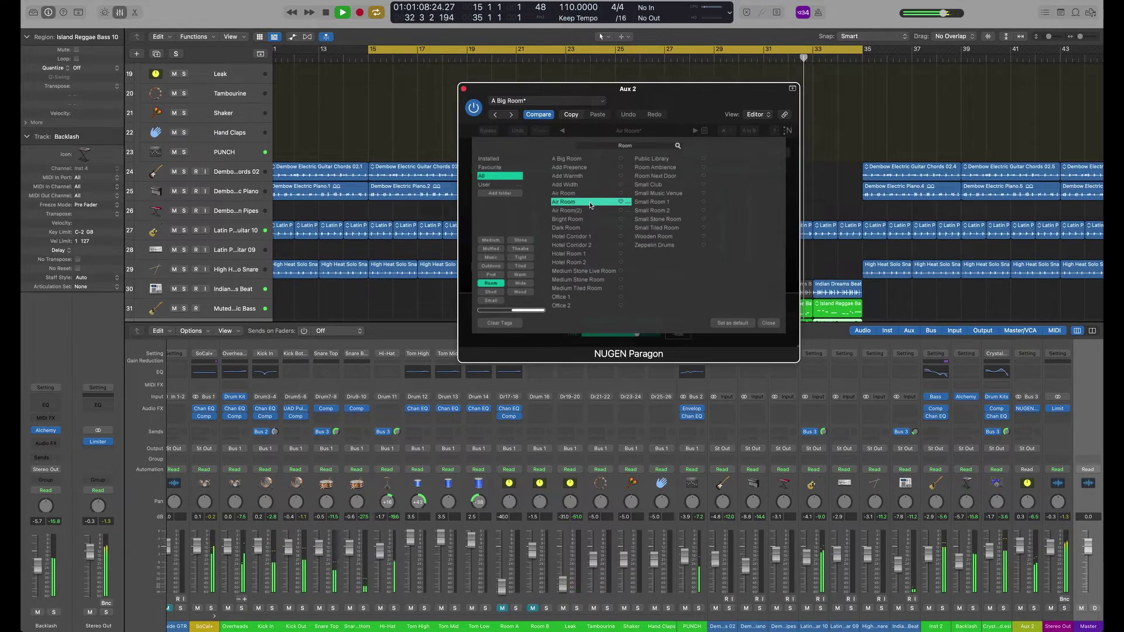
{"action": "left_click", "coordinate": [589, 220]}
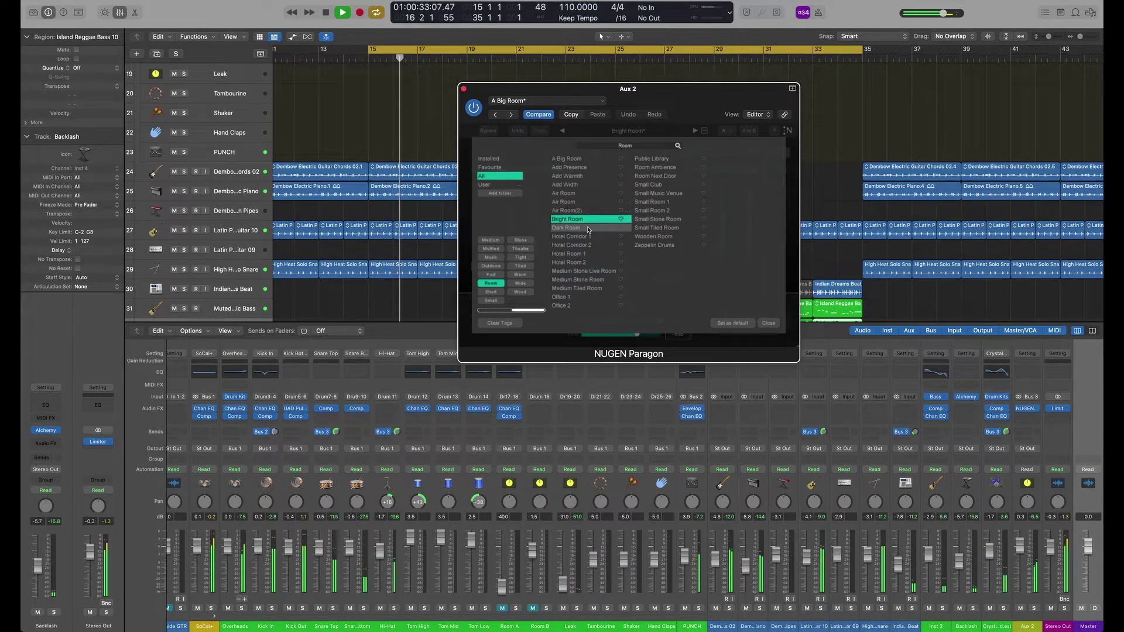
{"action": "left_click", "coordinate": [589, 229]}
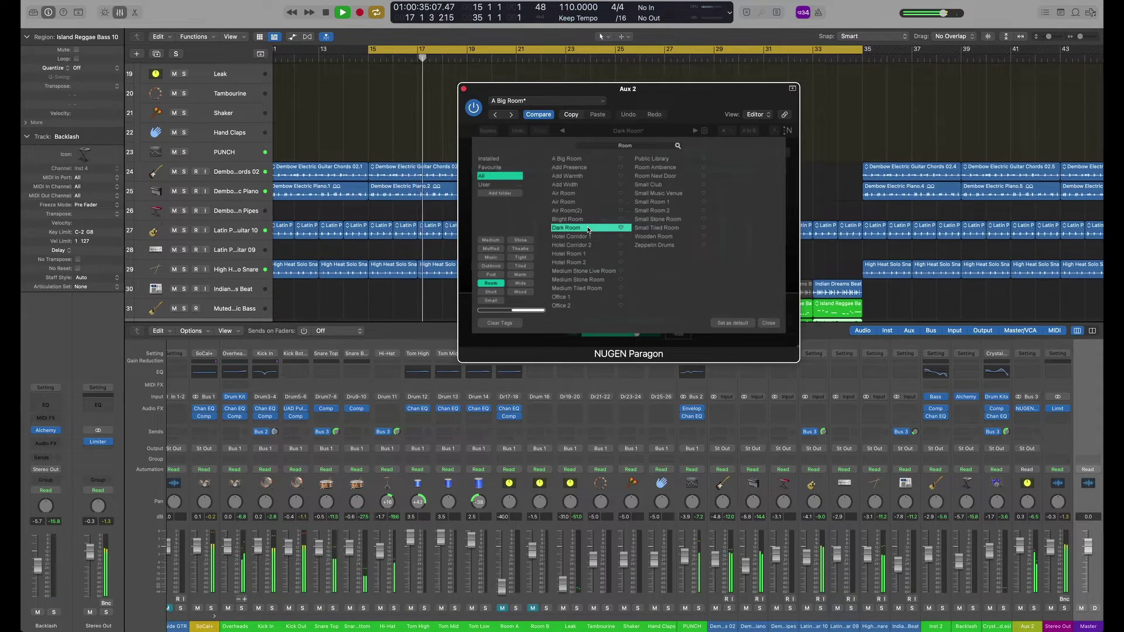
{"action": "left_click", "coordinate": [682, 238]}
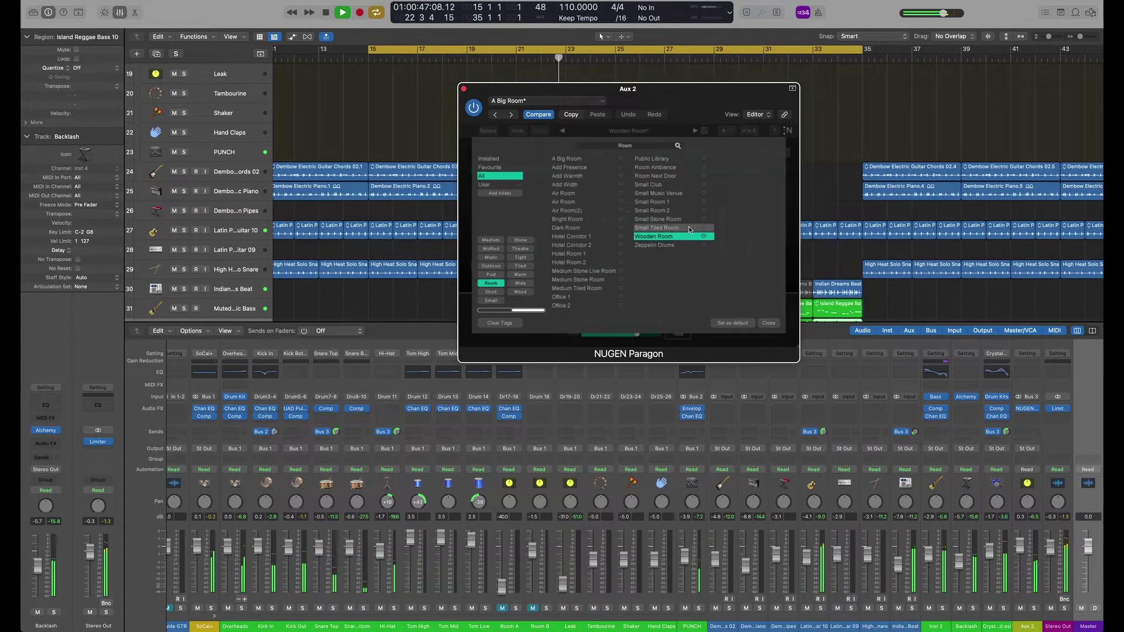
{"action": "left_click", "coordinate": [690, 230]}
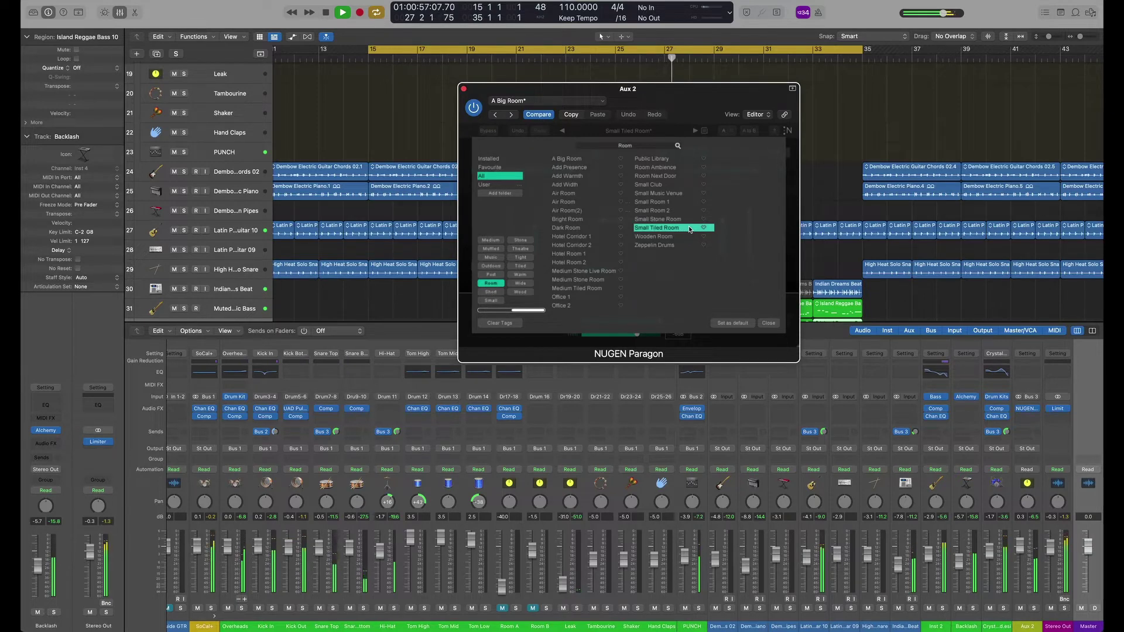
Audition the Small Club preset, and replace the Room tag filter with Chamber to browse the chamber reverbs
{"action": "left_click_drag", "start_coordinate": [691, 230], "coordinate": [686, 188]}
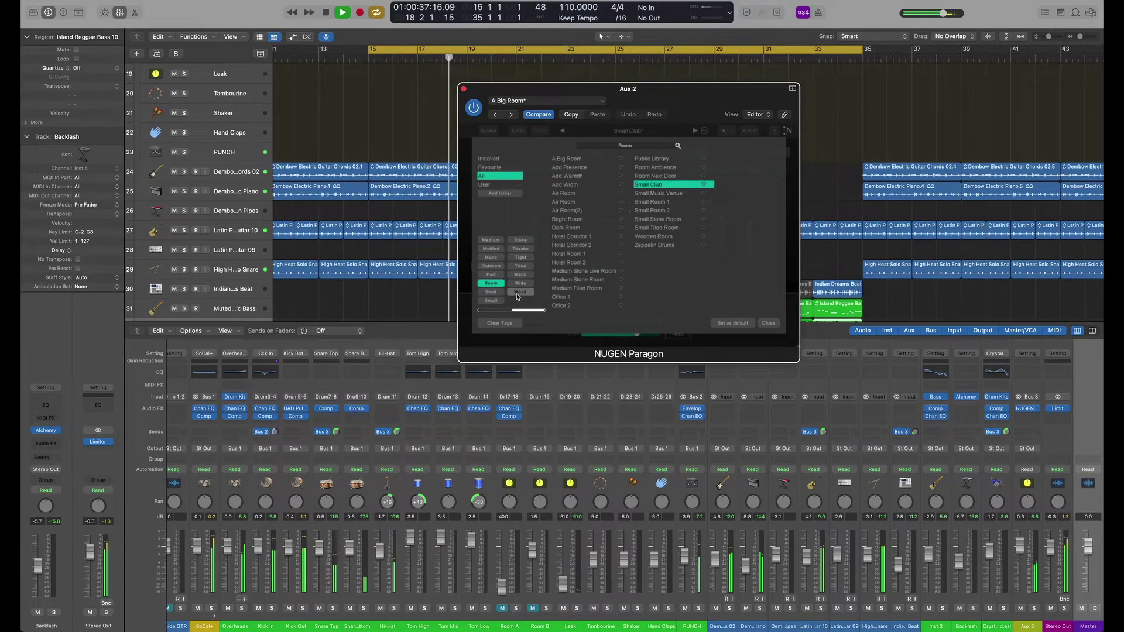
{"action": "left_click", "coordinate": [507, 311]}
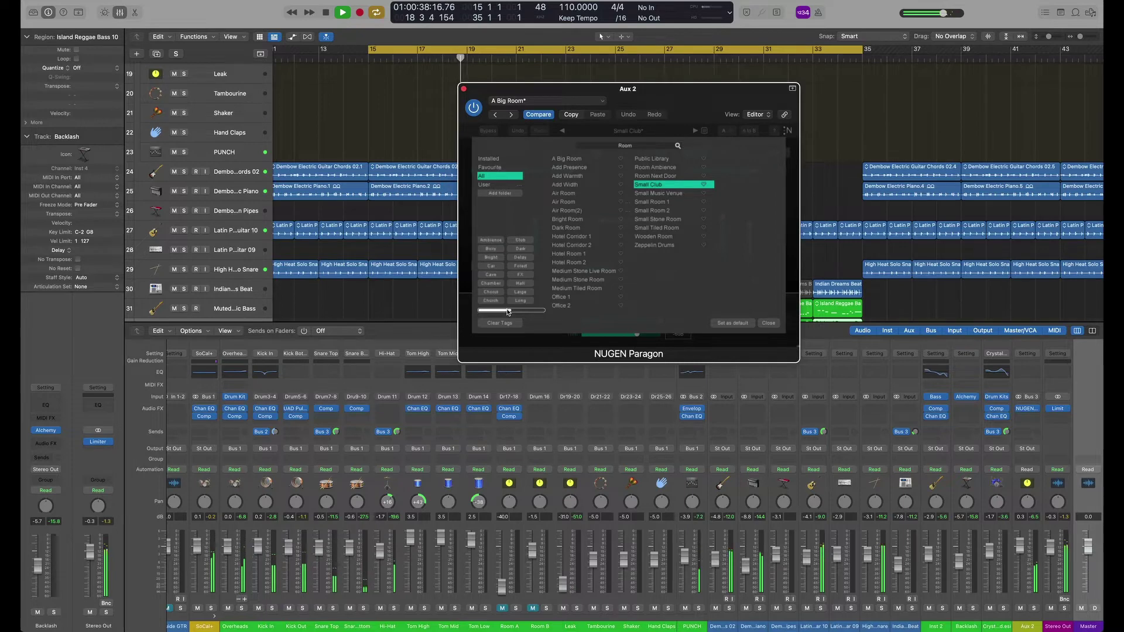
{"action": "left_click", "coordinate": [491, 283]}
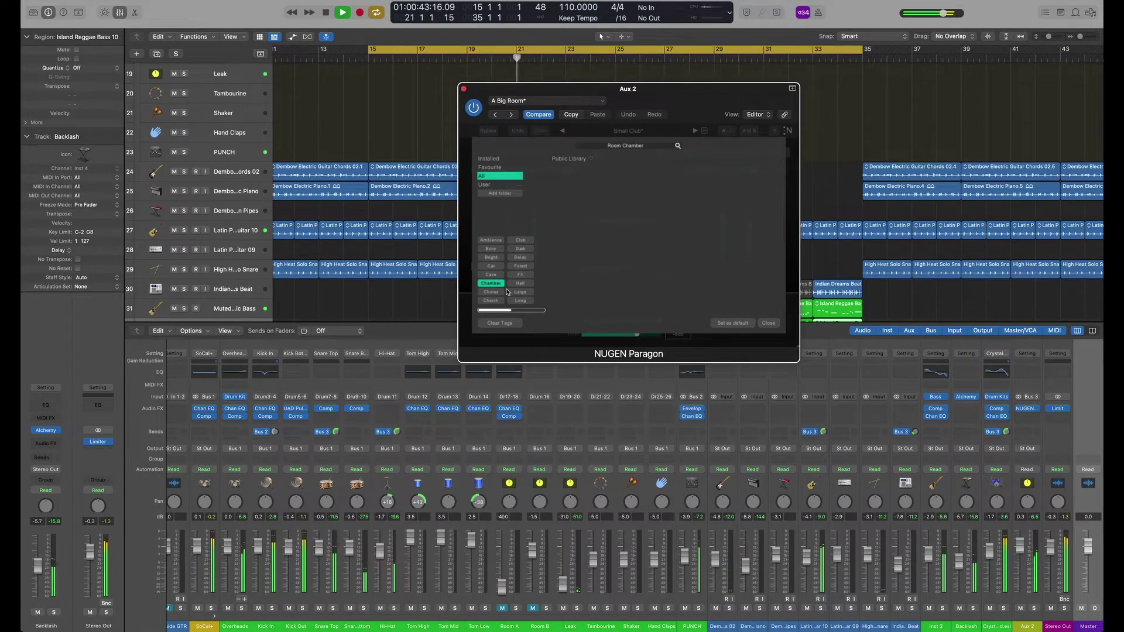
{"action": "left_click", "coordinate": [521, 311]}
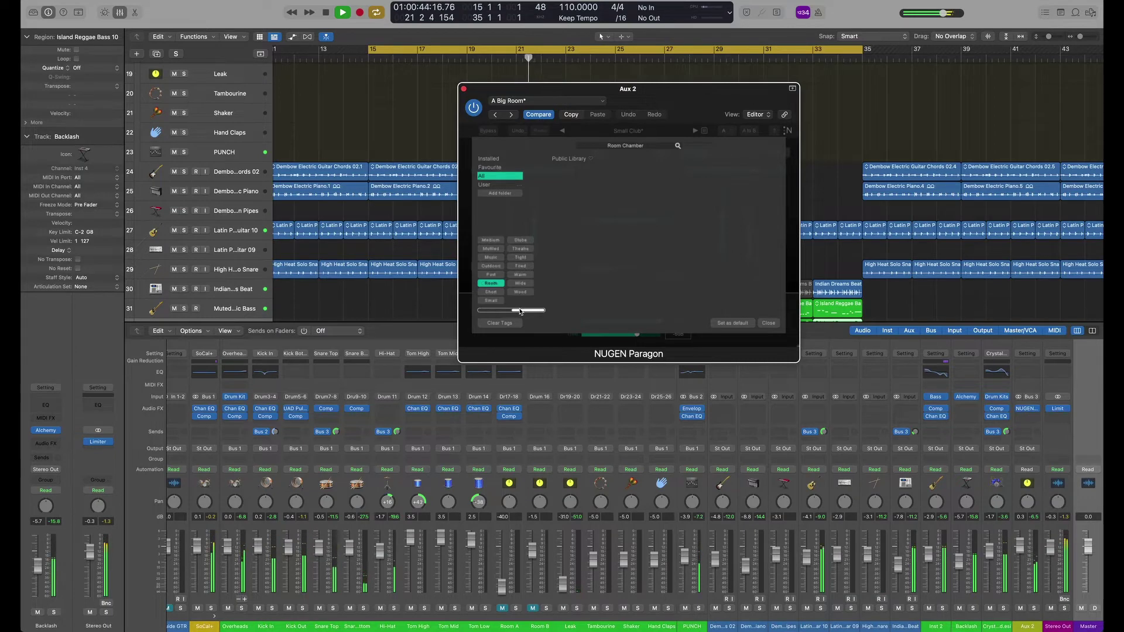
{"action": "left_click", "coordinate": [491, 283]}
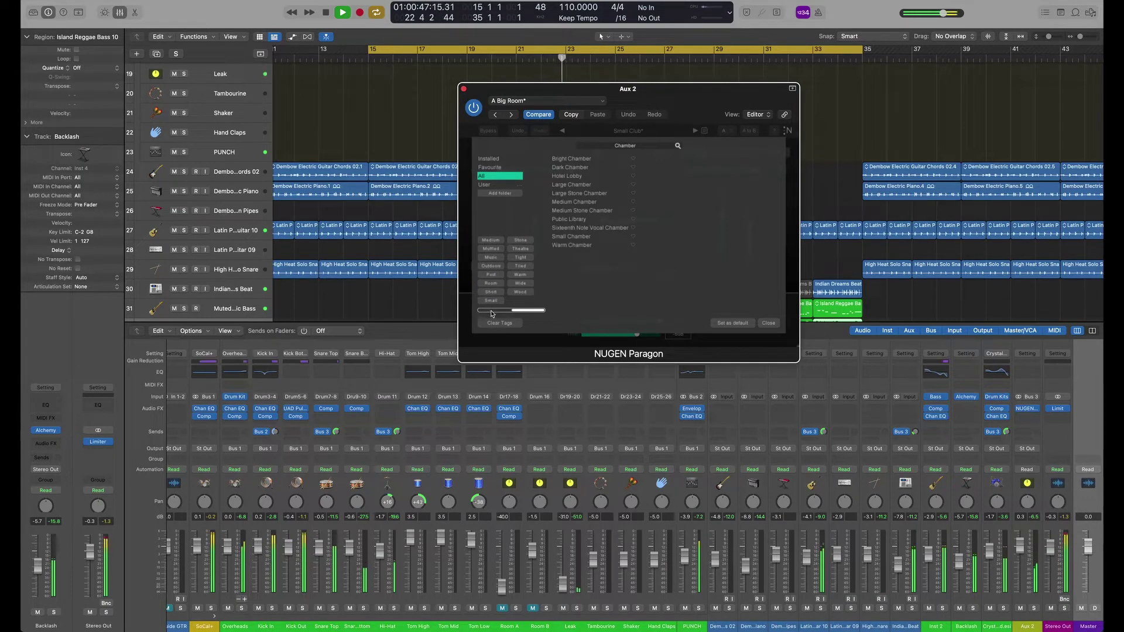
Filter the presets by the Church tag alone and audition Large Church, Medium Church and Small Church
{"action": "scroll", "coordinate": [492, 258], "scroll_direction": "left", "scroll_amount": 5}
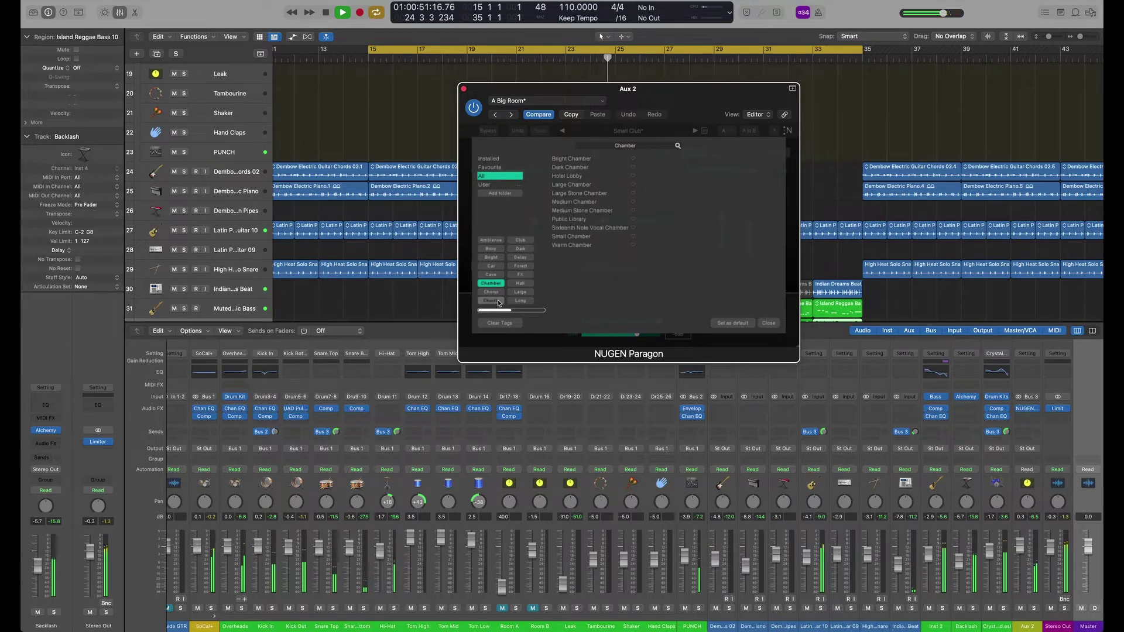
{"action": "left_click", "coordinate": [498, 302]}
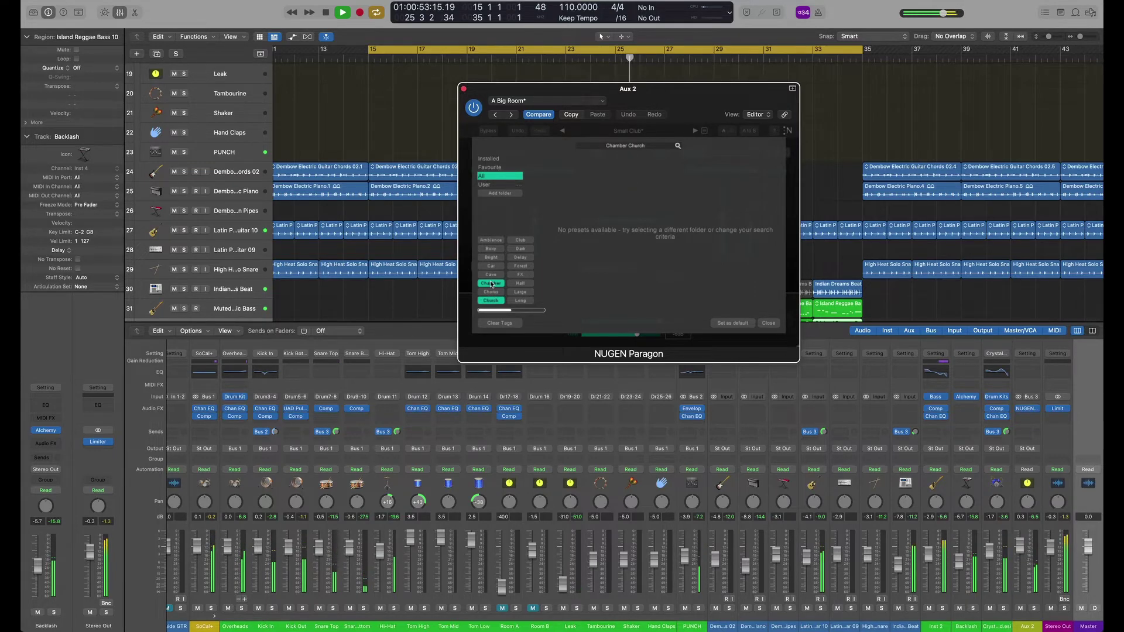
{"action": "left_click", "coordinate": [491, 284]}
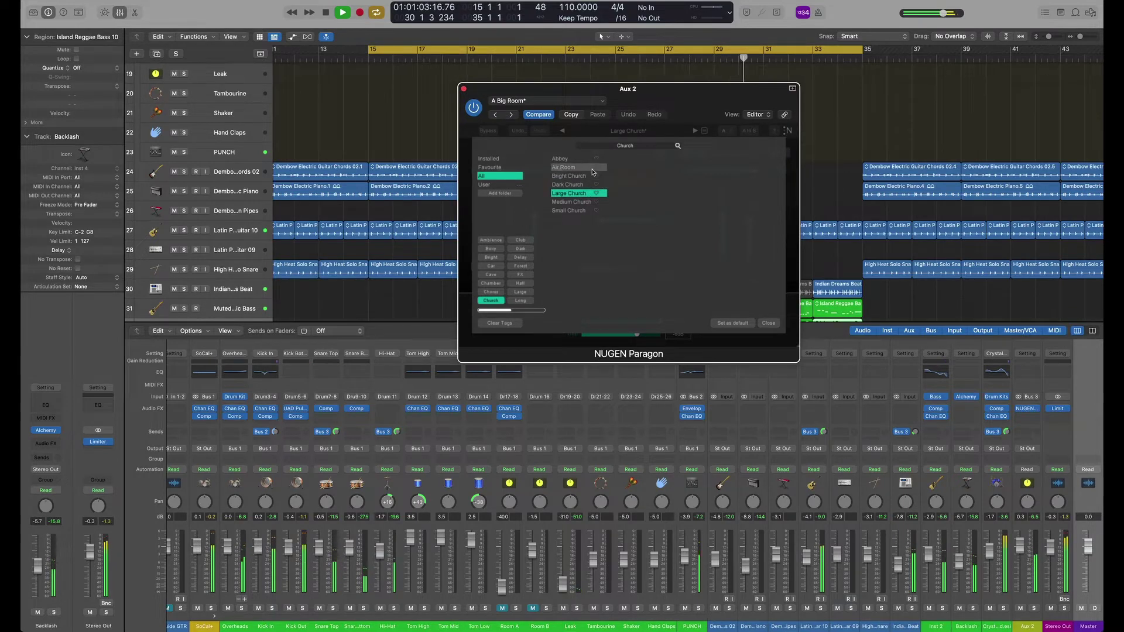
{"action": "left_click", "coordinate": [587, 202]}
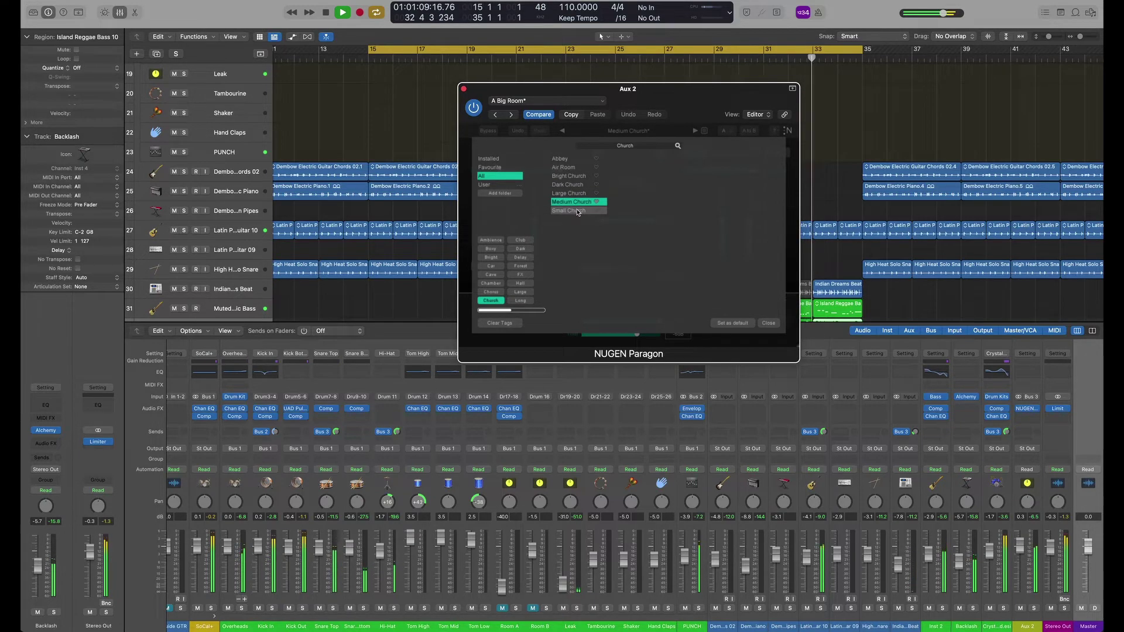
{"action": "left_click", "coordinate": [578, 211]}
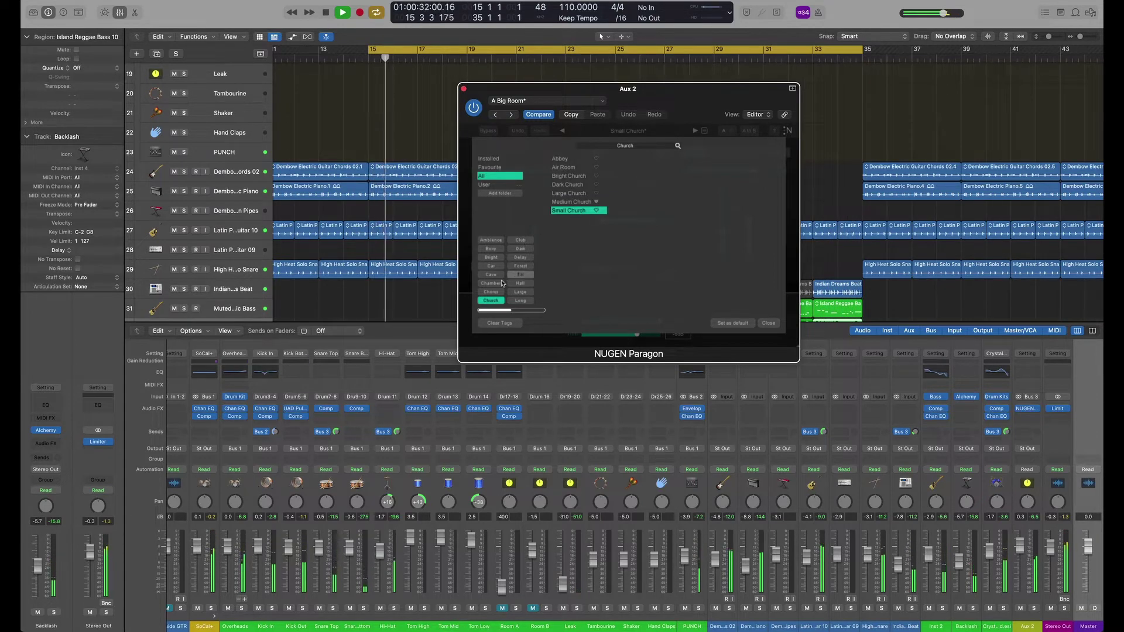
Remove the Church filter, audition Car Interior 2, Hotel Lobby, Large Cave, Large Chamber and Large Church, and leave the browser with Large Club loaded
{"action": "left_click", "coordinate": [492, 300]}
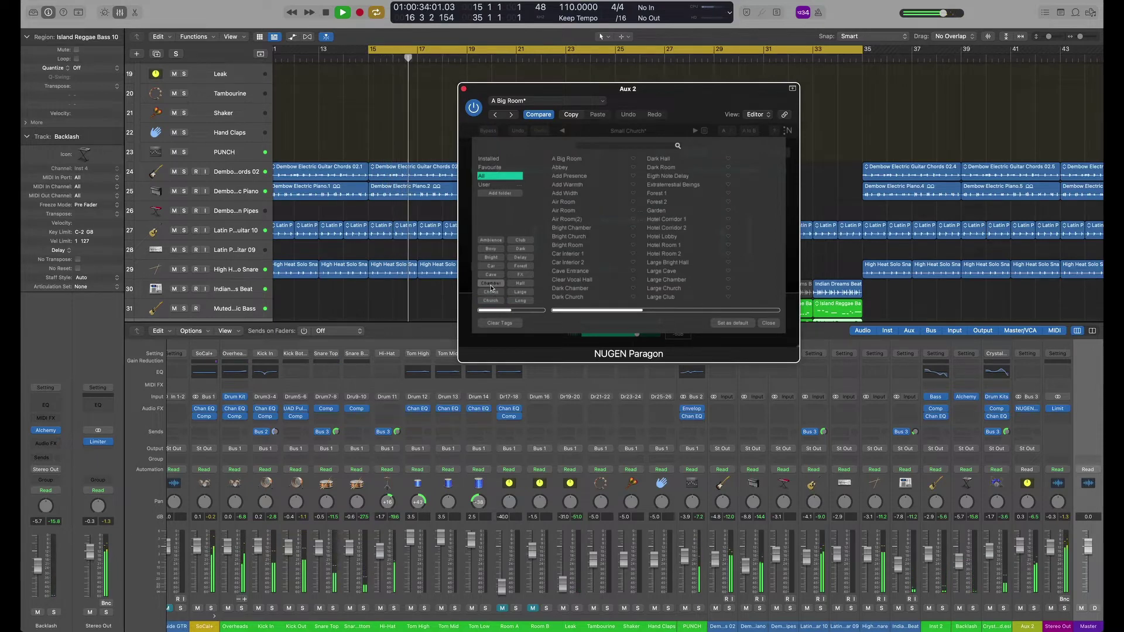
{"action": "left_click", "coordinate": [579, 265]}
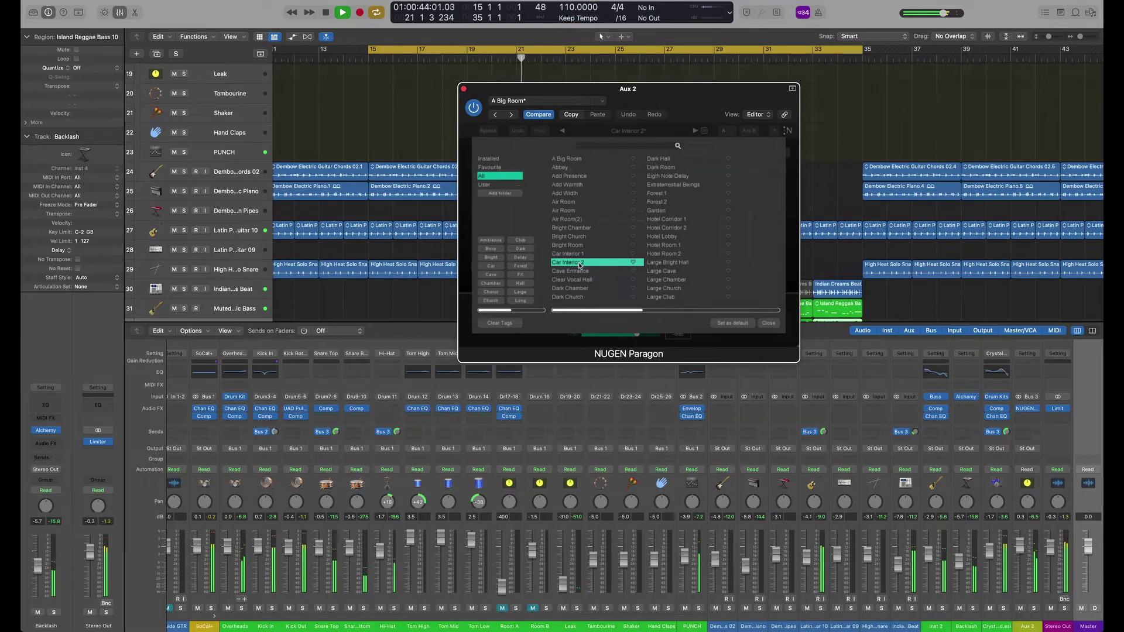
{"action": "left_click", "coordinate": [681, 237]}
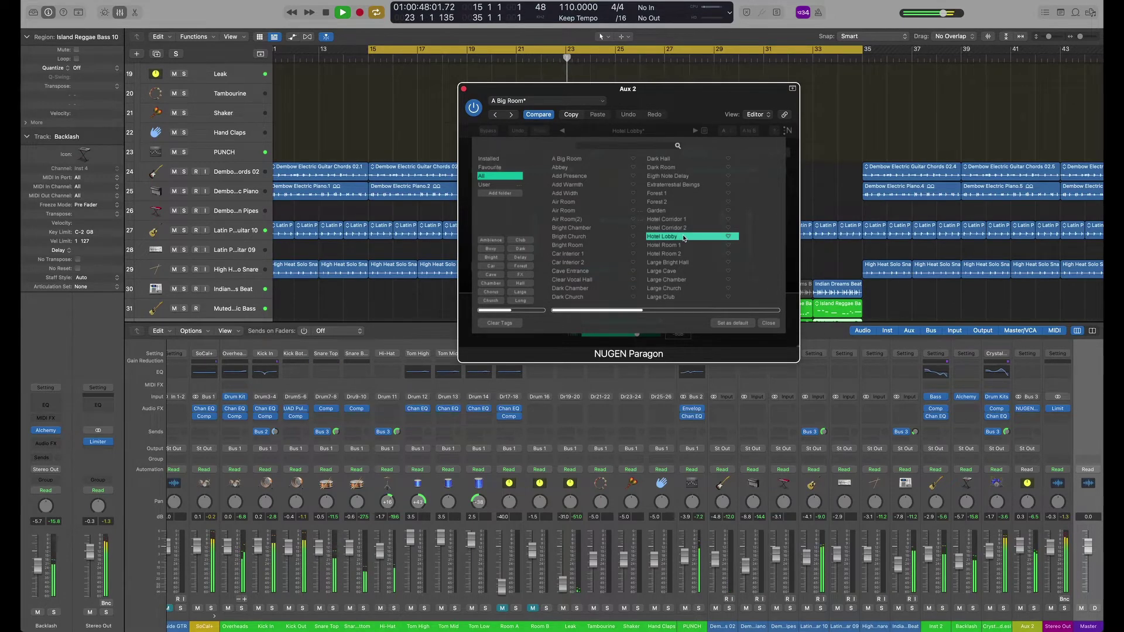
{"action": "left_click", "coordinate": [688, 272]}
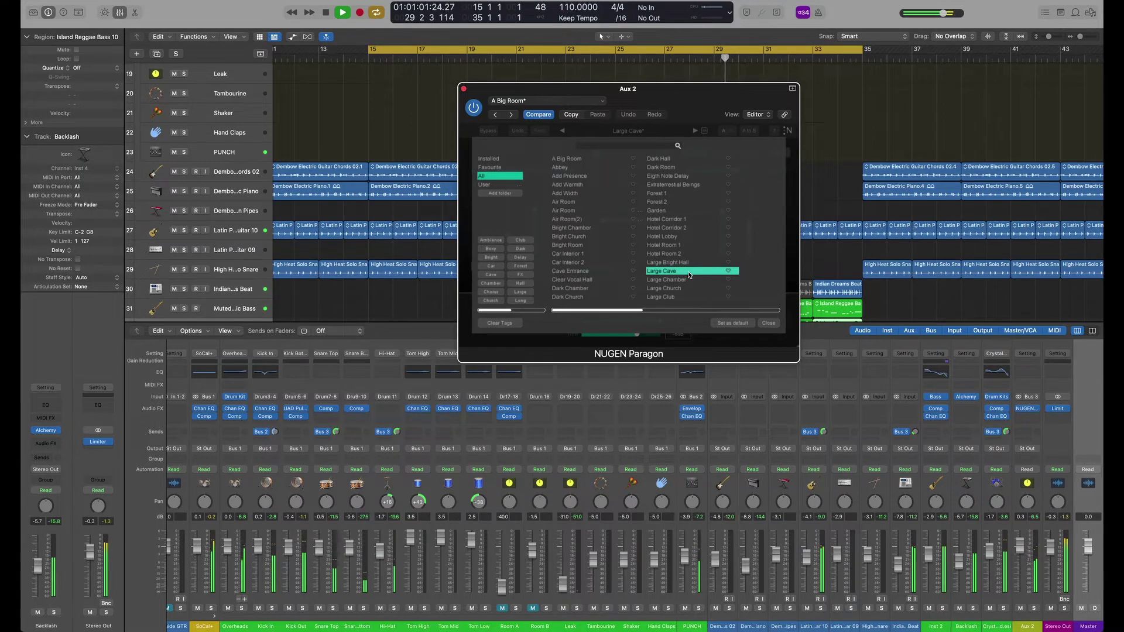
{"action": "left_click", "coordinate": [687, 281]}
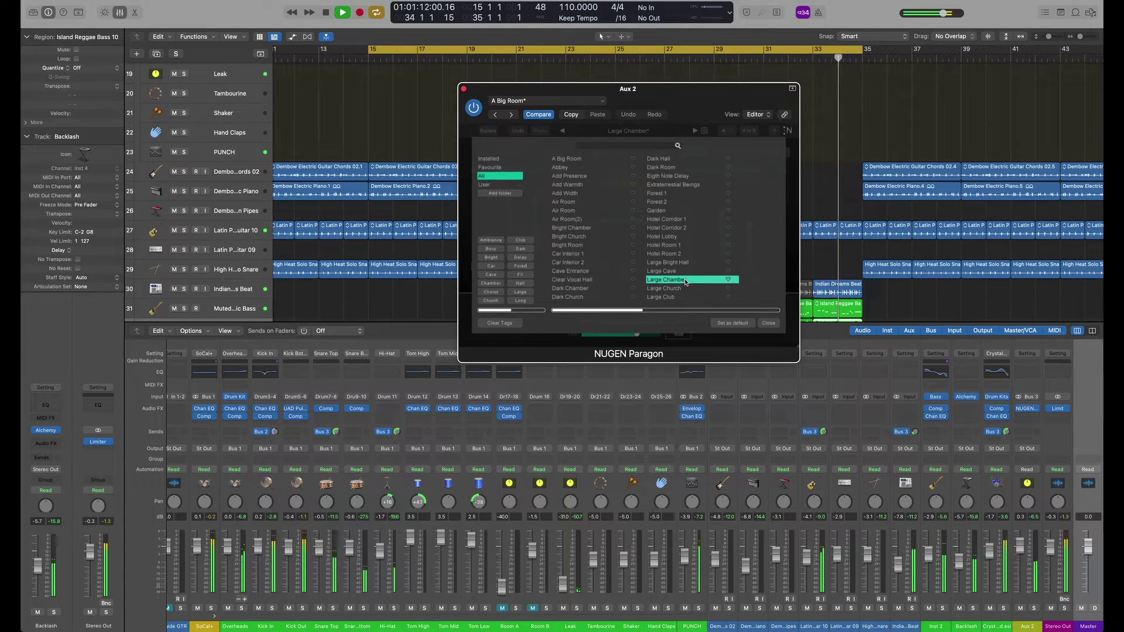
{"action": "left_click", "coordinate": [687, 288]}
{"action": "left_click", "coordinate": [686, 297]}
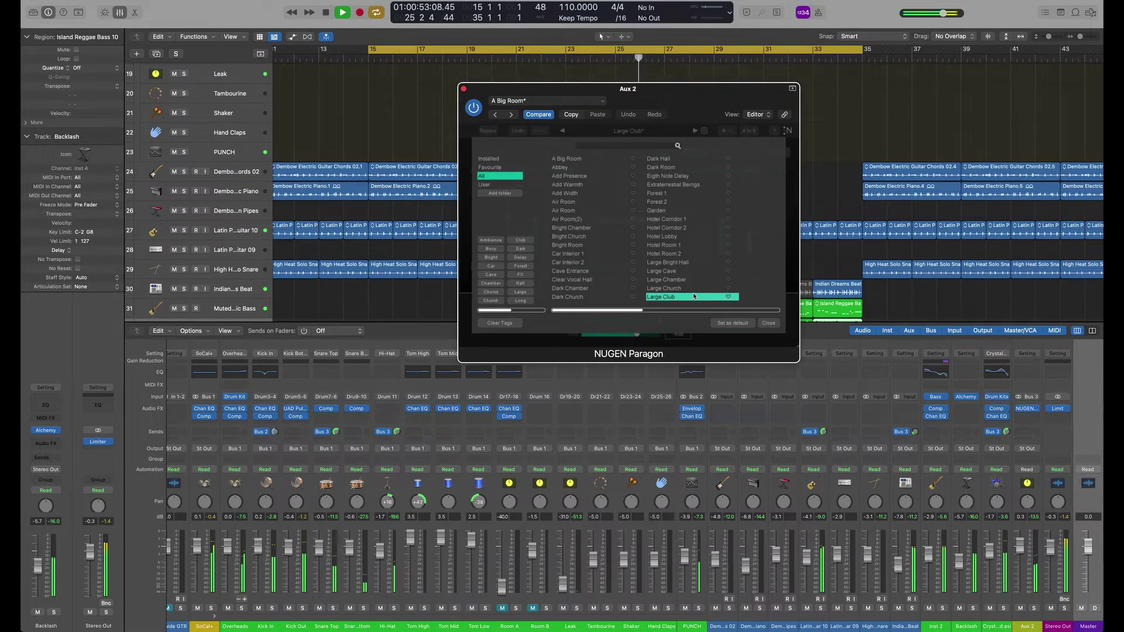
{"action": "left_click", "coordinate": [768, 322]}
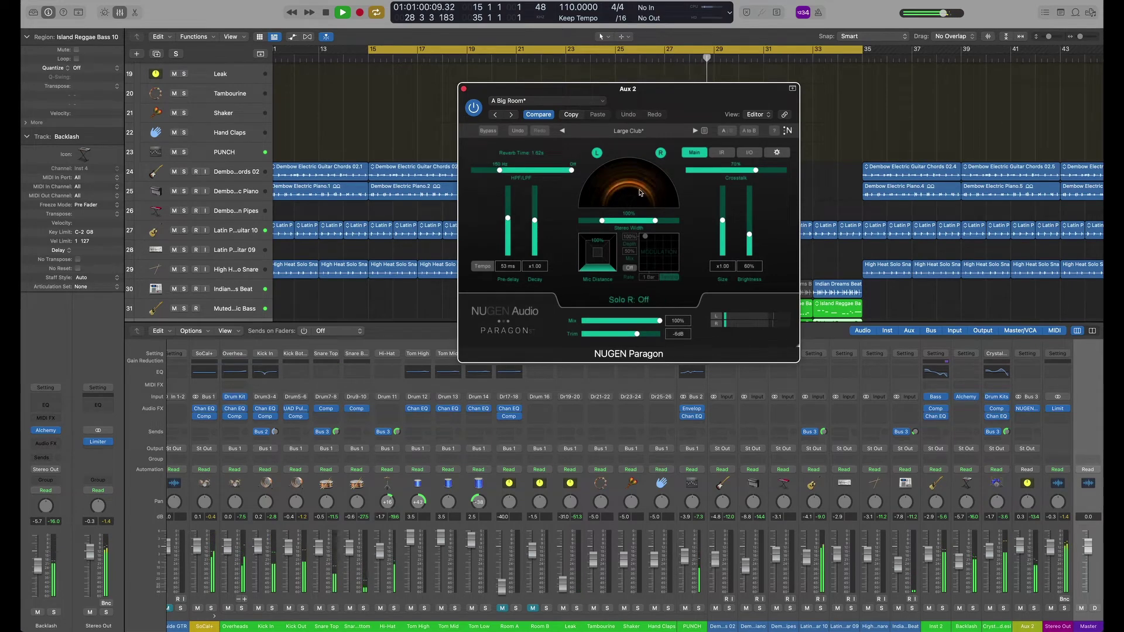
Stop playback and examine the Large Club impulse response's spectrogram and its amplitude and decay modifier curves
{"action": "left_click", "coordinate": [722, 153]}
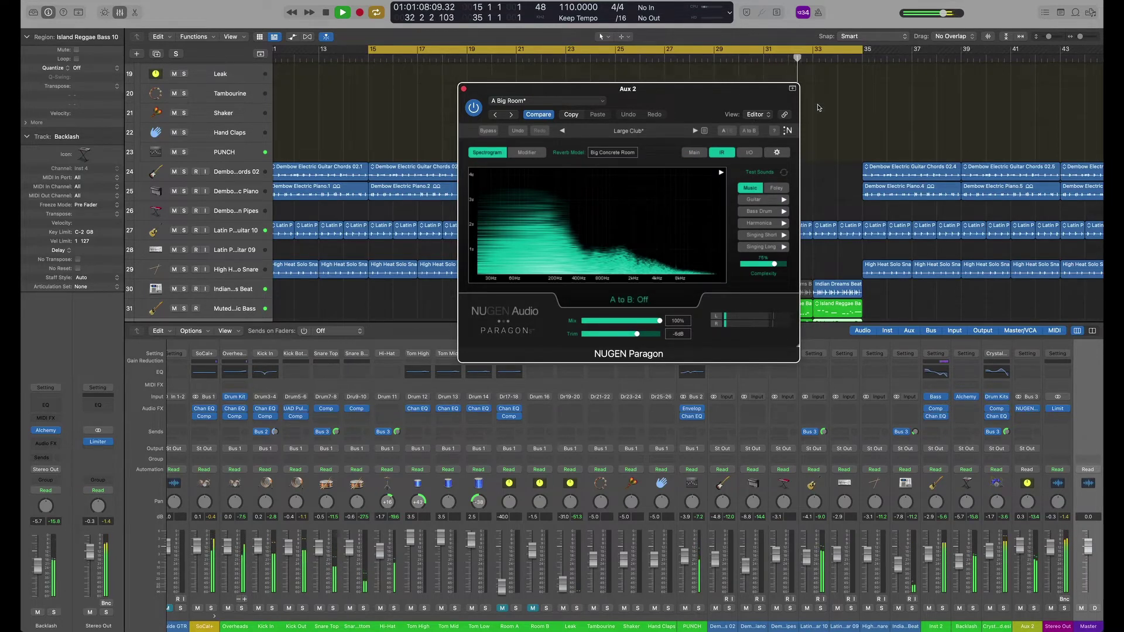
{"action": "key", "text": "space"}
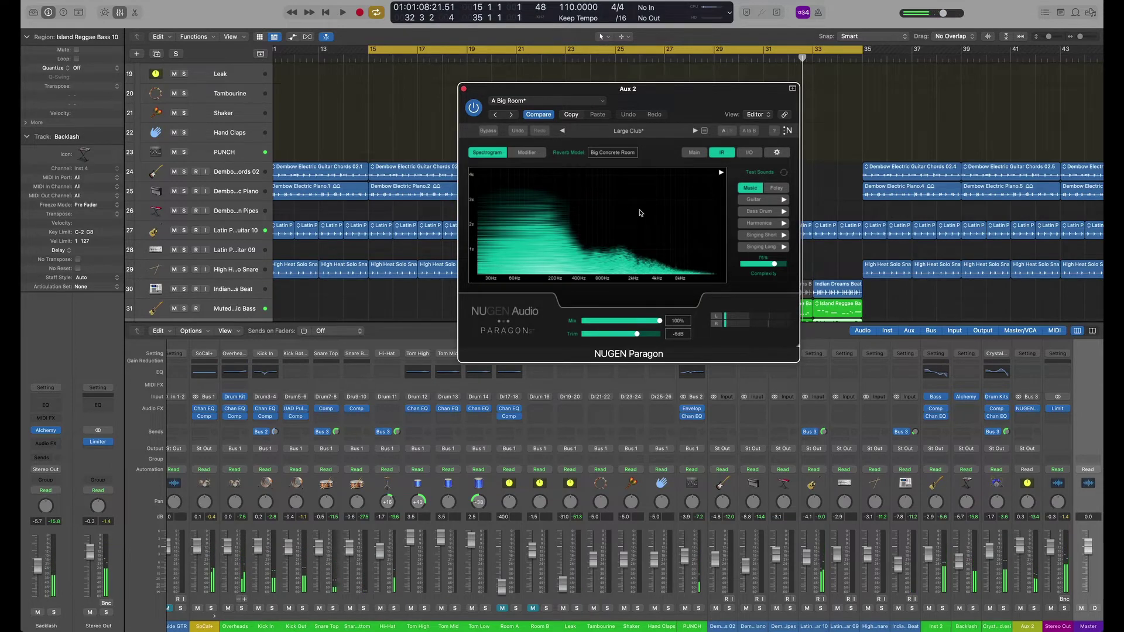
{"action": "left_click", "coordinate": [533, 153]}
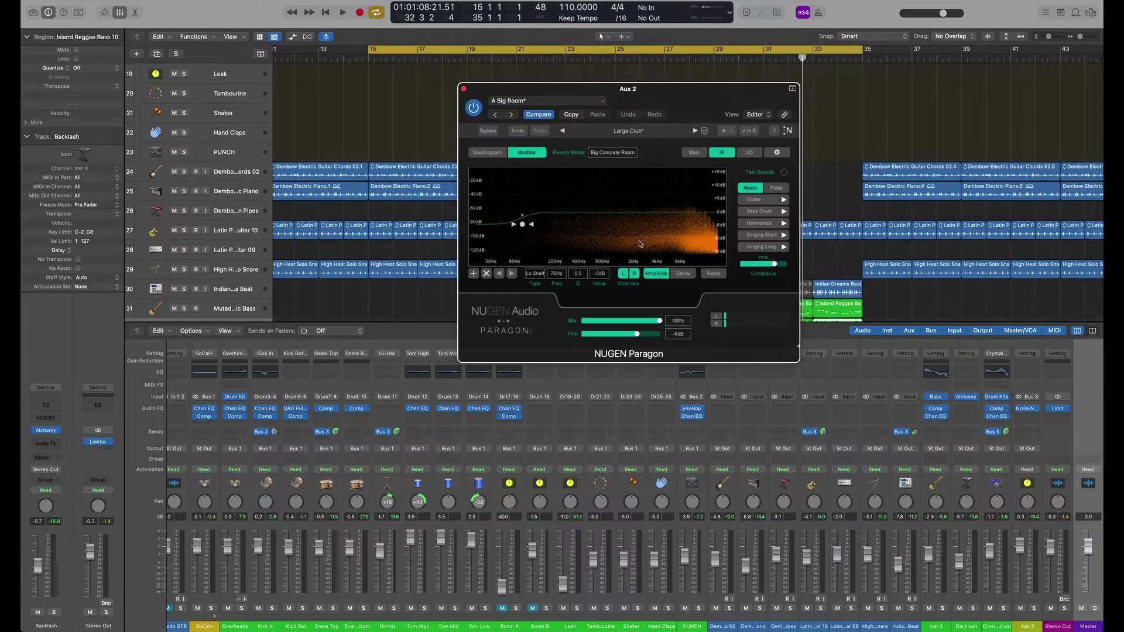
{"action": "left_click", "coordinate": [683, 274]}
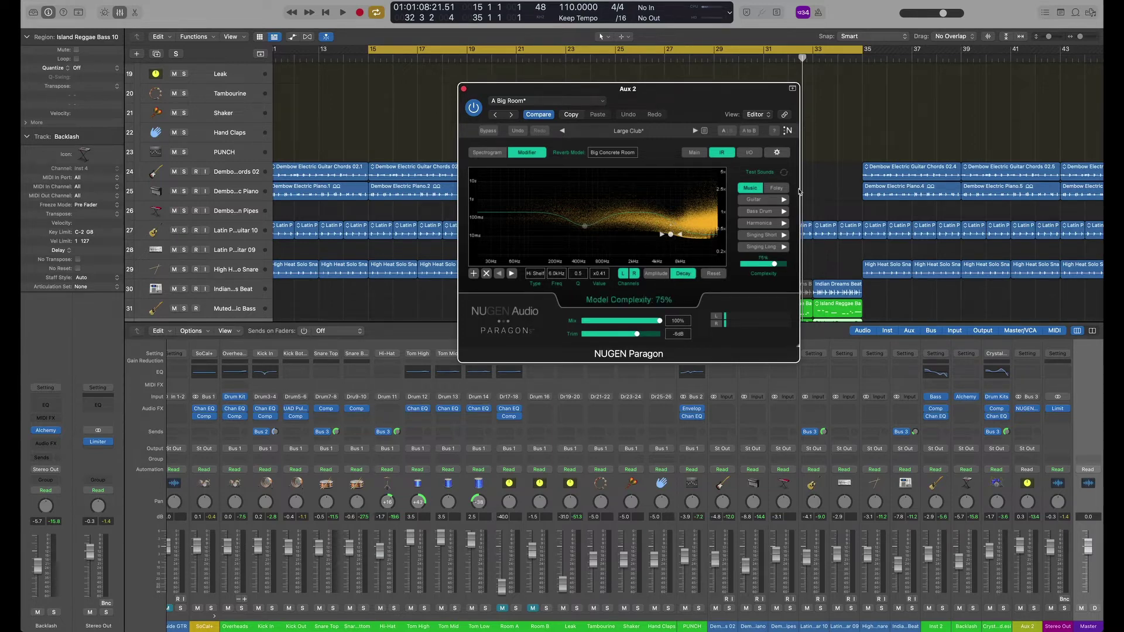
Audition the Guitar, Bass Drum, Harmonica, Singing Short and Singing Long test sounds through the Large Club reverb
{"action": "left_click", "coordinate": [762, 202]}
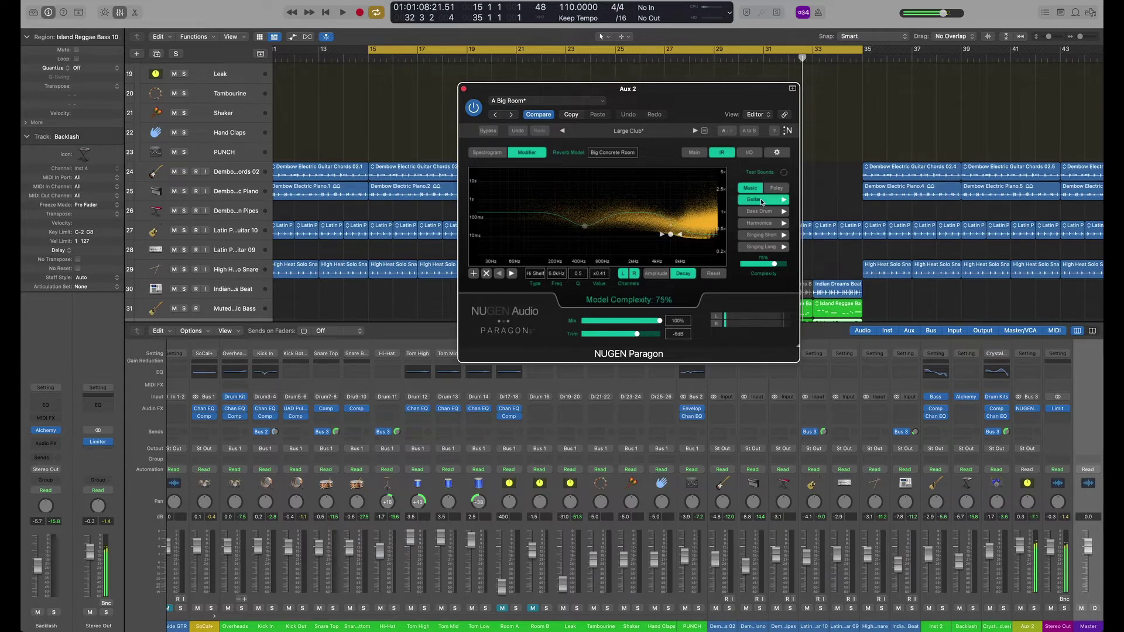
{"action": "left_click", "coordinate": [760, 212]}
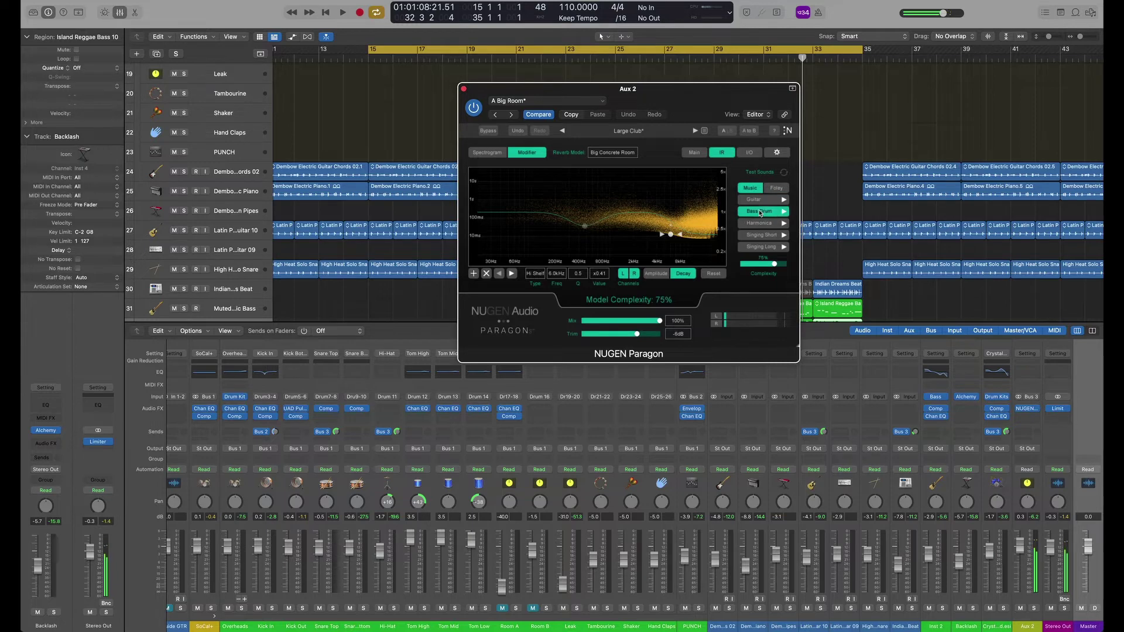
{"action": "left_click", "coordinate": [760, 213]}
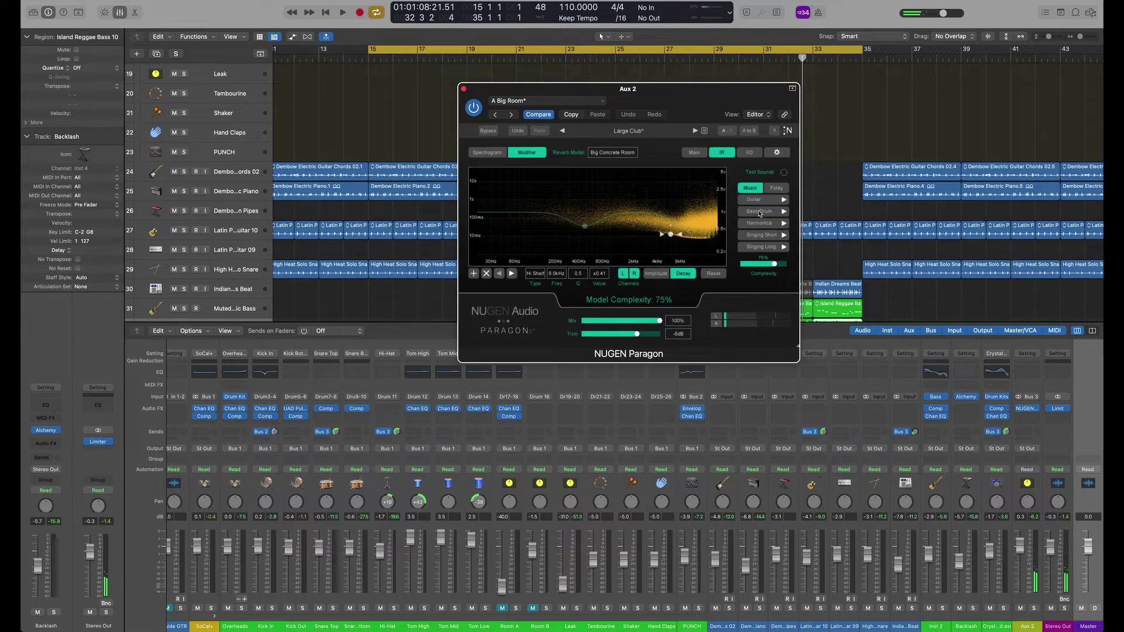
{"action": "left_click", "coordinate": [760, 213]}
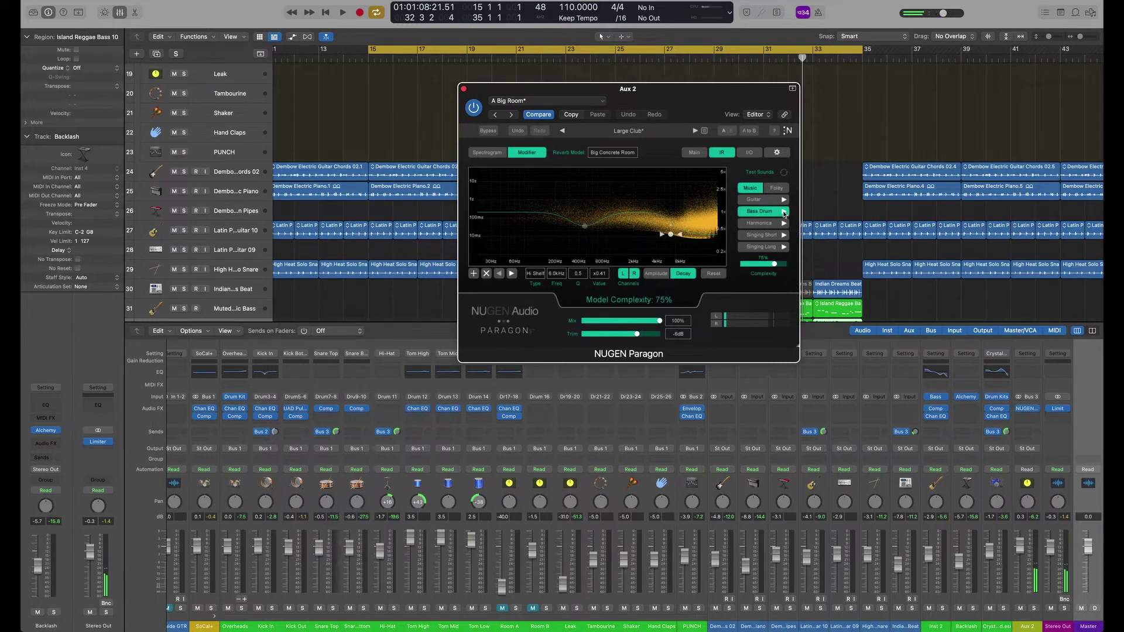
{"action": "left_click", "coordinate": [784, 215]}
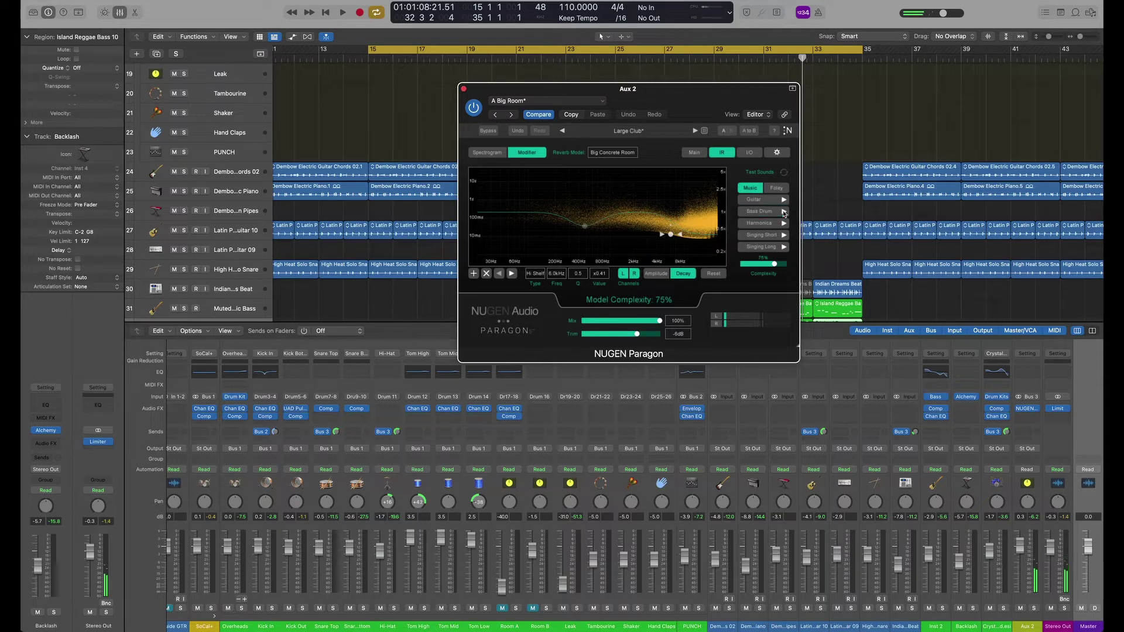
{"action": "left_click", "coordinate": [764, 224]}
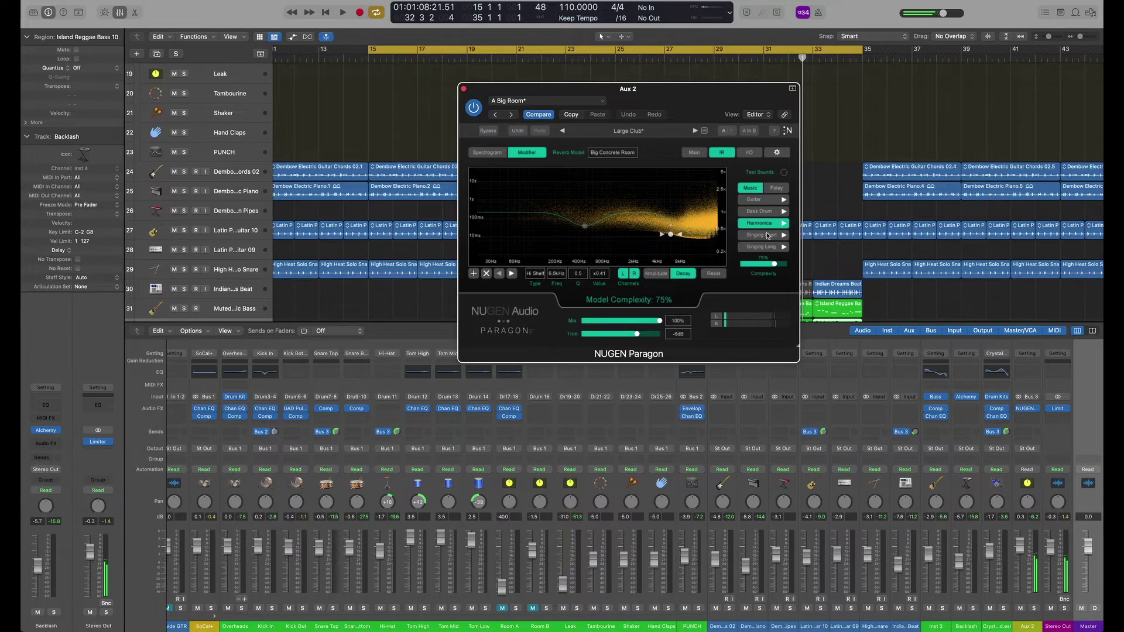
{"action": "left_click", "coordinate": [768, 236]}
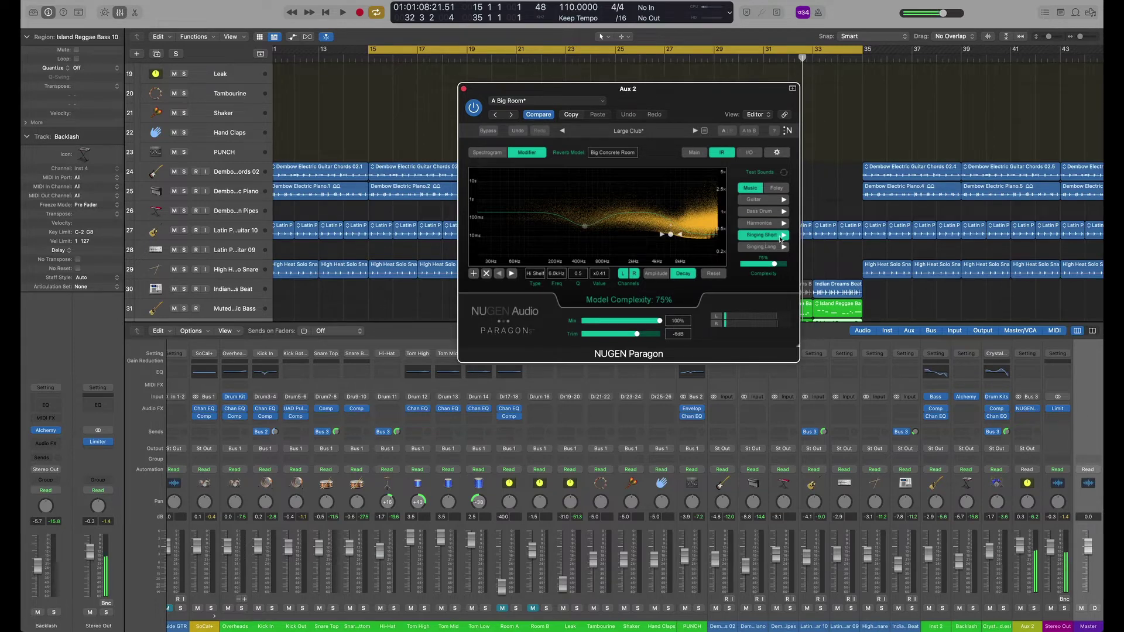
{"action": "left_click", "coordinate": [773, 237]}
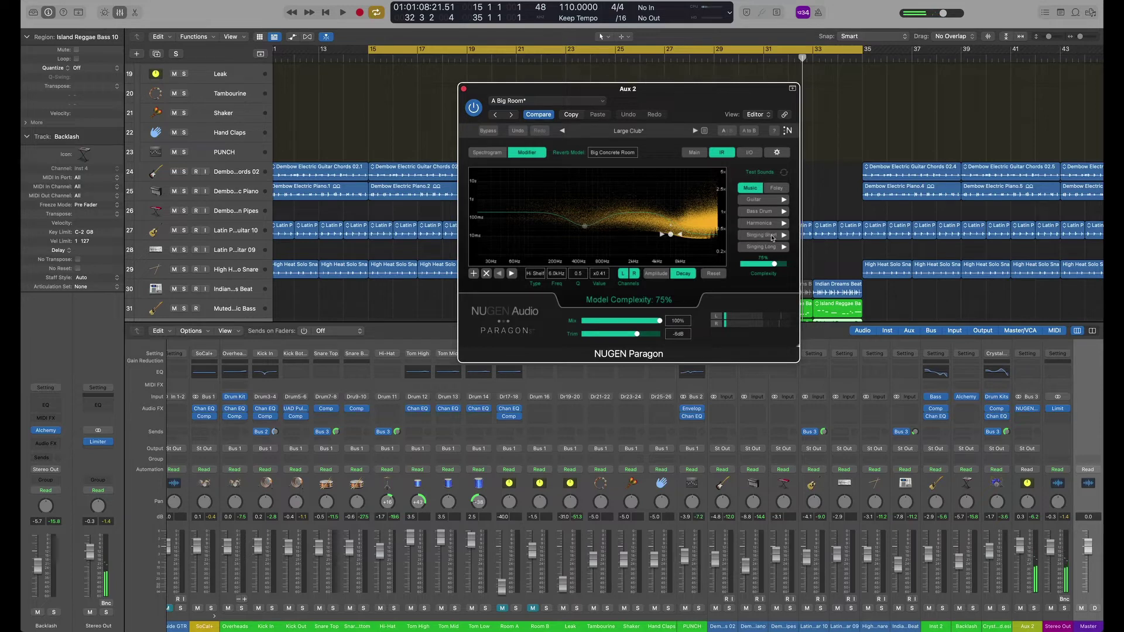
{"action": "left_click", "coordinate": [769, 249]}
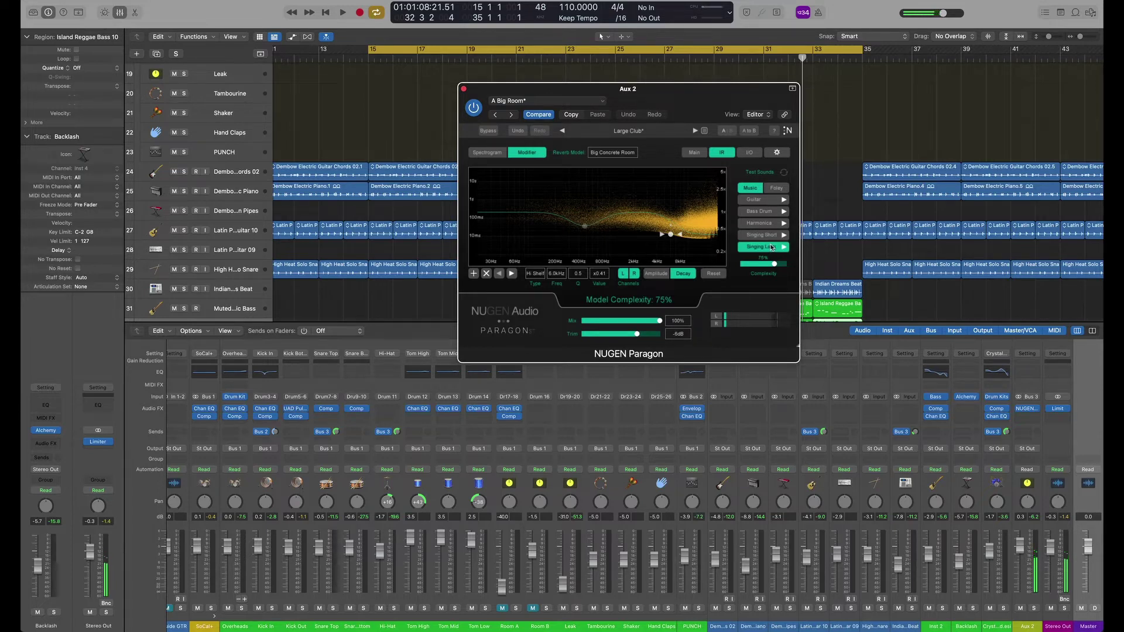
{"action": "left_click", "coordinate": [772, 247]}
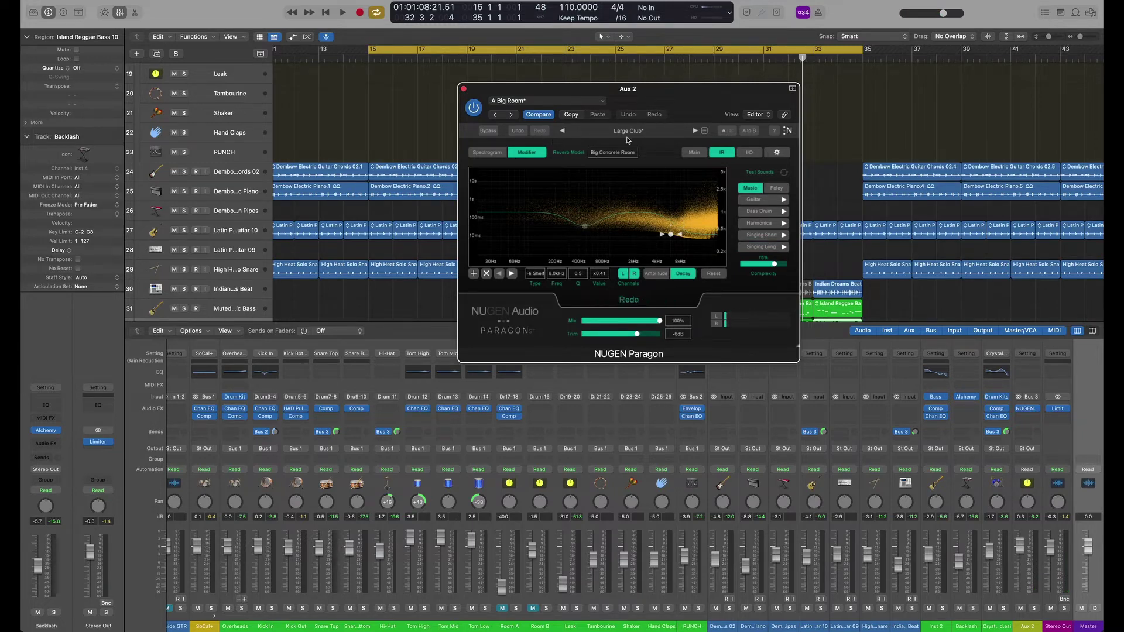
Switch the reverb to the Hotel Corridor 2 preset and review its input/output parameters and the plug-in's settings
{"action": "left_click", "coordinate": [693, 131]}
{"action": "left_click", "coordinate": [752, 153]}
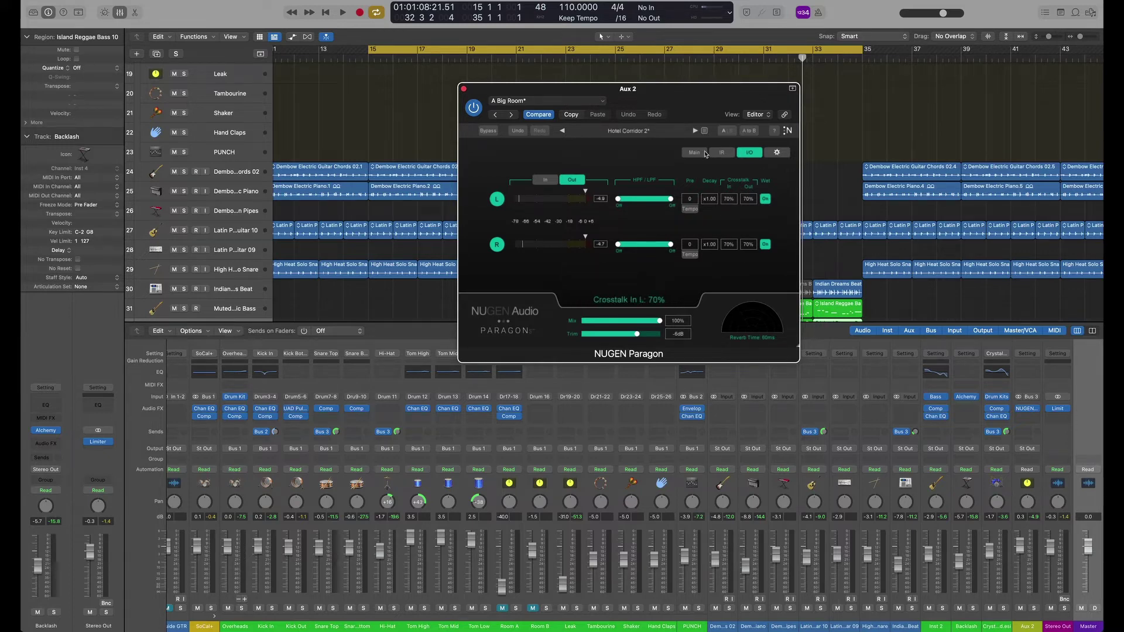
{"action": "left_click", "coordinate": [776, 152]}
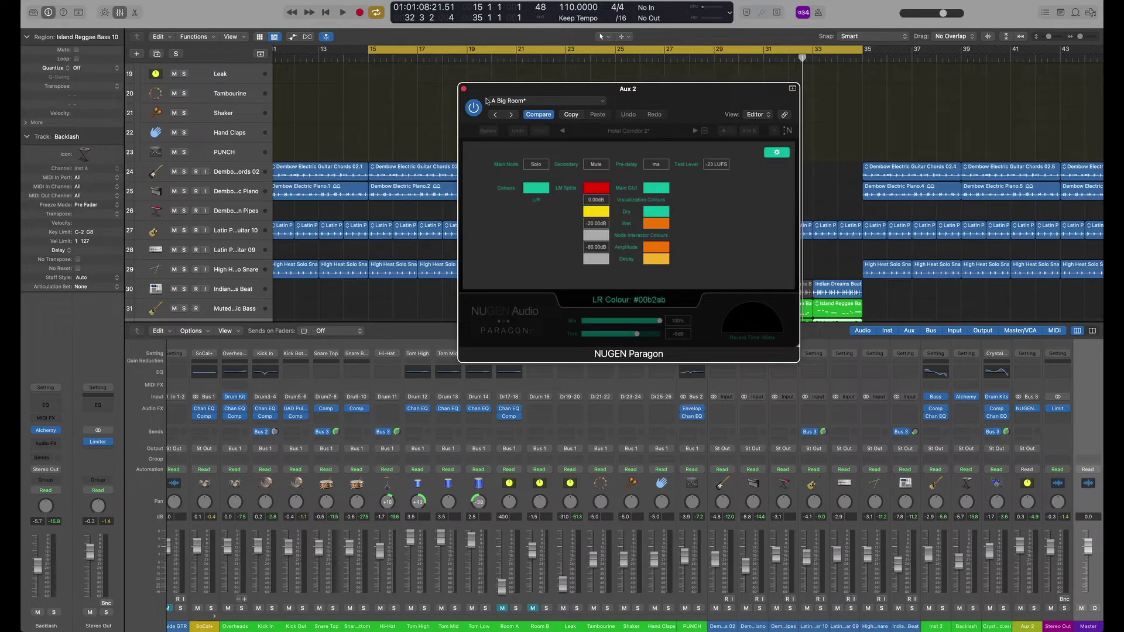
{"action": "left_click", "coordinate": [776, 152]}
Return to the main reverb controls and switch on modulation for the Hotel Corridor 2 preset
{"action": "left_click", "coordinate": [694, 153]}
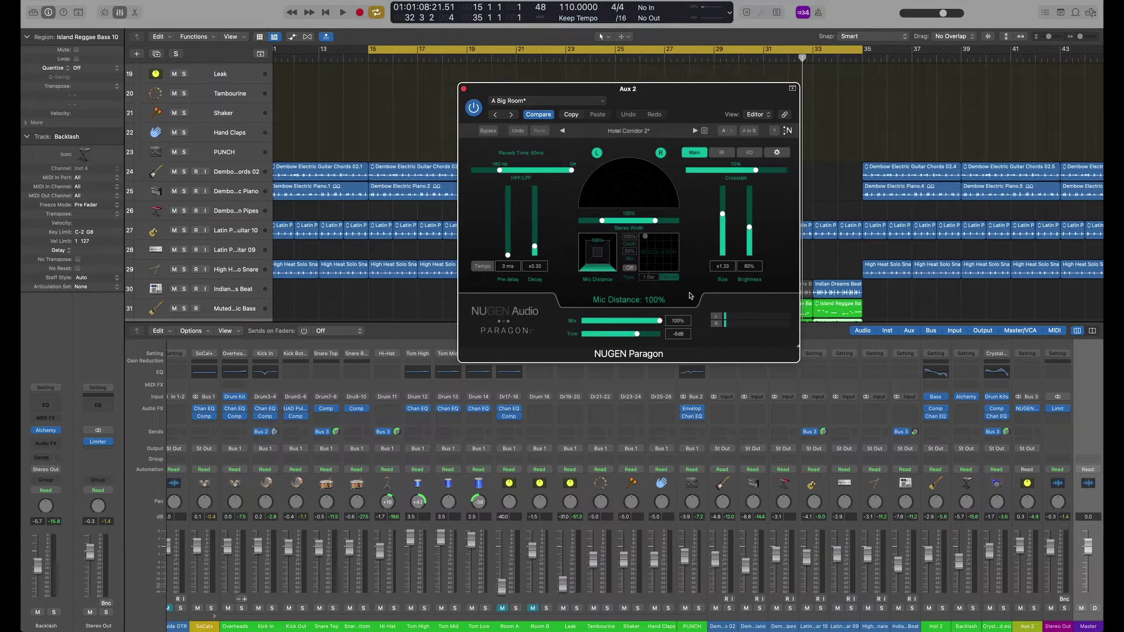
{"action": "left_click", "coordinate": [630, 269]}
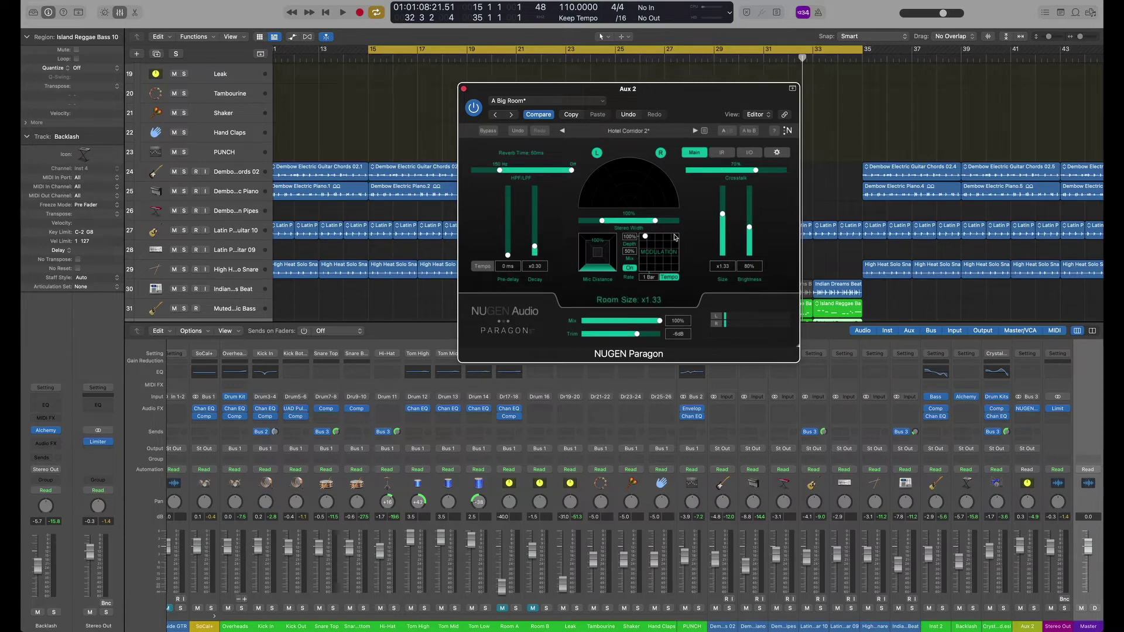
During playback, set the reverb modulation to a 1/8 rate and 97% depth, raise its mix, and switch modulation off
{"action": "key", "text": "space"}
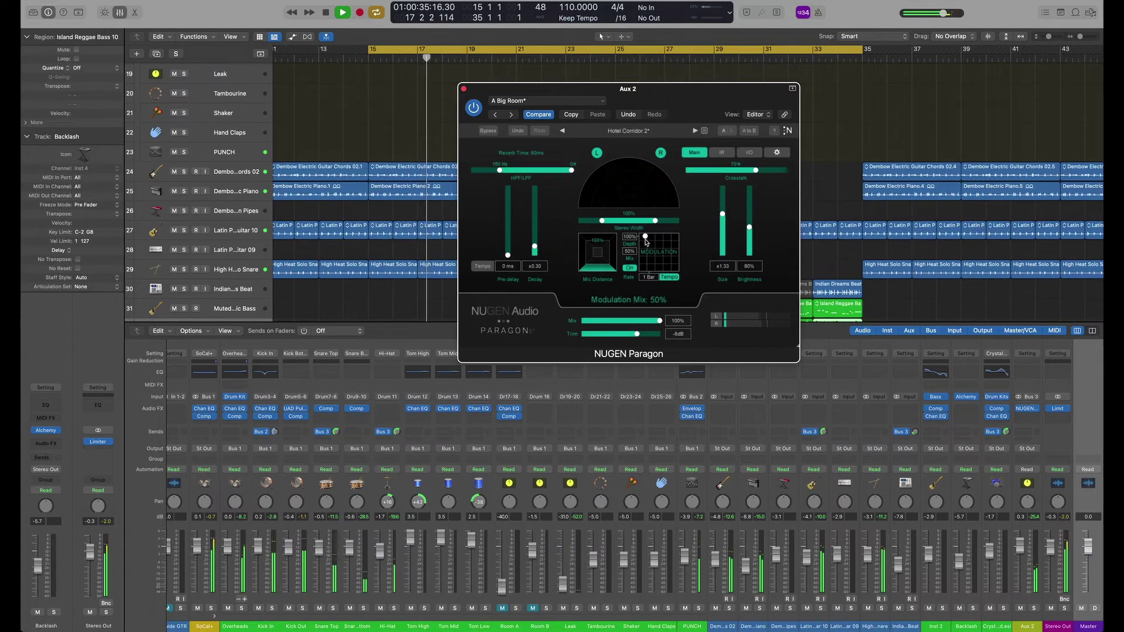
{"action": "mouse_move", "coordinate": [646, 238]}
{"action": "left_mouse_down"}
{"action": "mouse_move", "coordinate": [652, 254]}
{"action": "mouse_move", "coordinate": [653, 241]}
{"action": "left_mouse_up"}
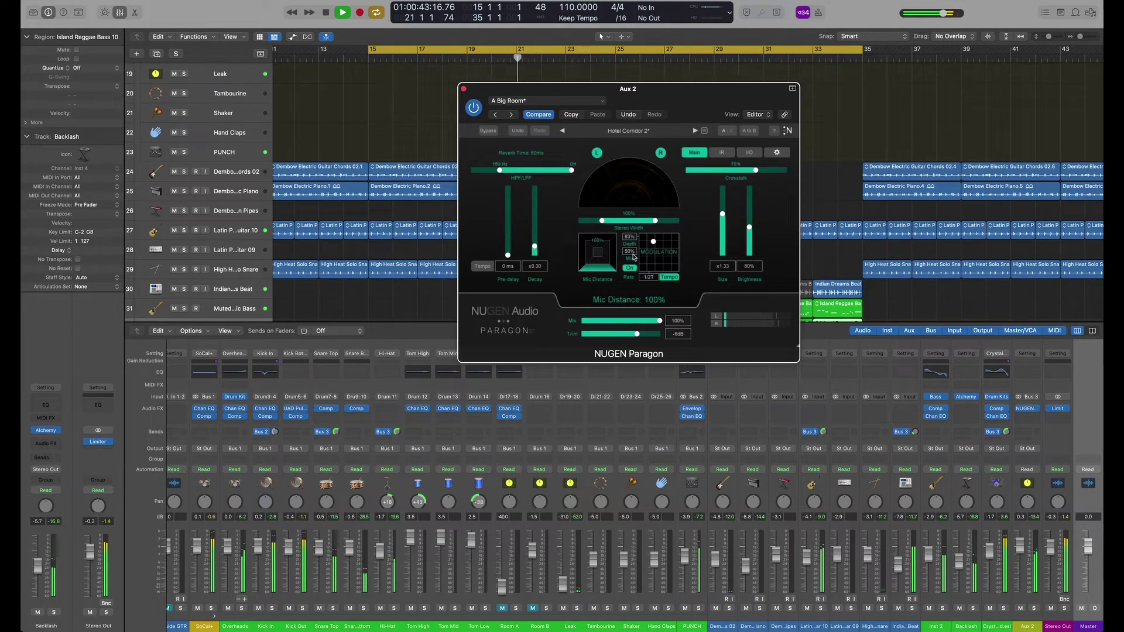
{"action": "left_click_drag", "start_coordinate": [655, 245], "coordinate": [666, 241]}
{"action": "left_click_drag", "start_coordinate": [666, 240], "coordinate": [632, 206]}
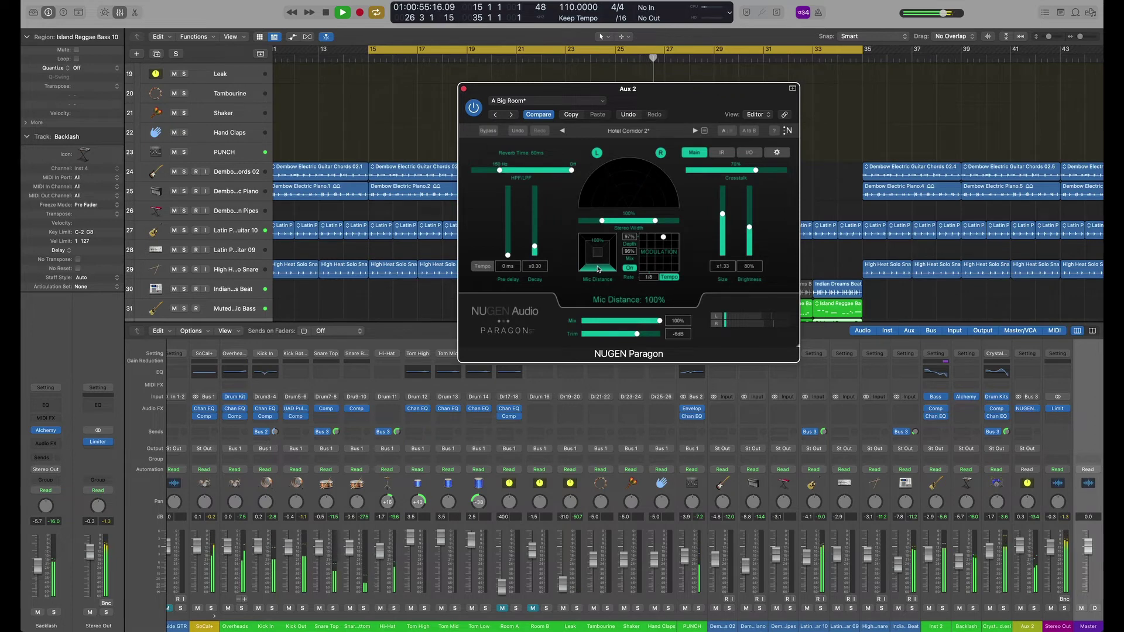
{"action": "left_click", "coordinate": [631, 268]}
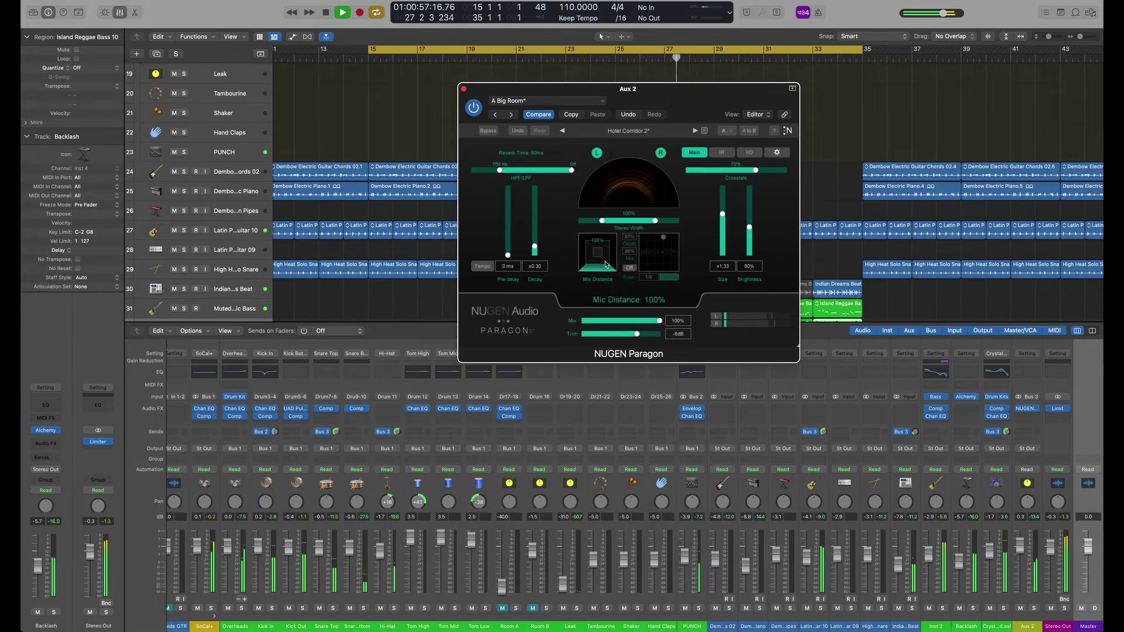
Compare mic distances of 165% and 22% with Aux 2 soloed, settle on one in between, unsolo the bus and stop playback
{"action": "left_click_drag", "start_coordinate": [597, 264], "coordinate": [598, 233]}
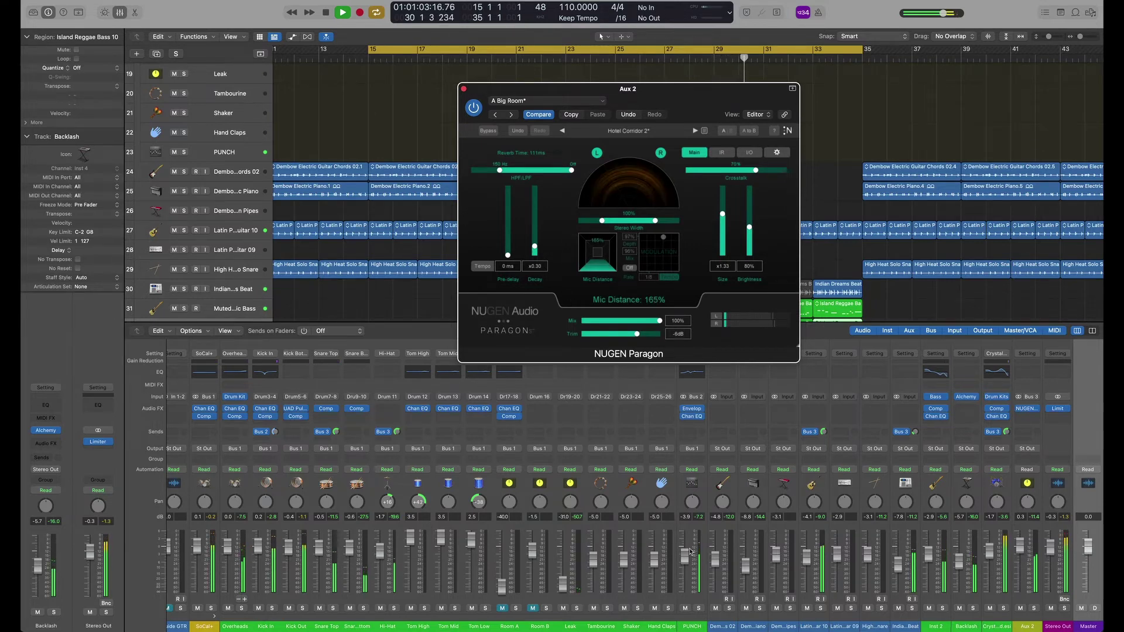
{"action": "left_click", "coordinate": [1035, 610]}
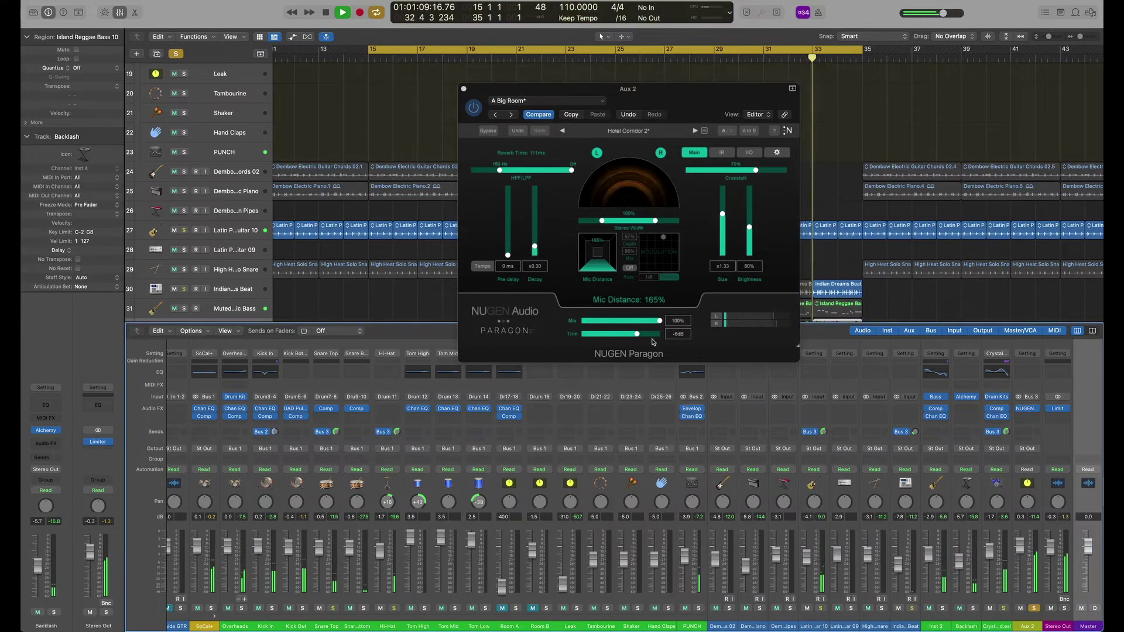
{"action": "left_click_drag", "start_coordinate": [598, 262], "coordinate": [597, 324]}
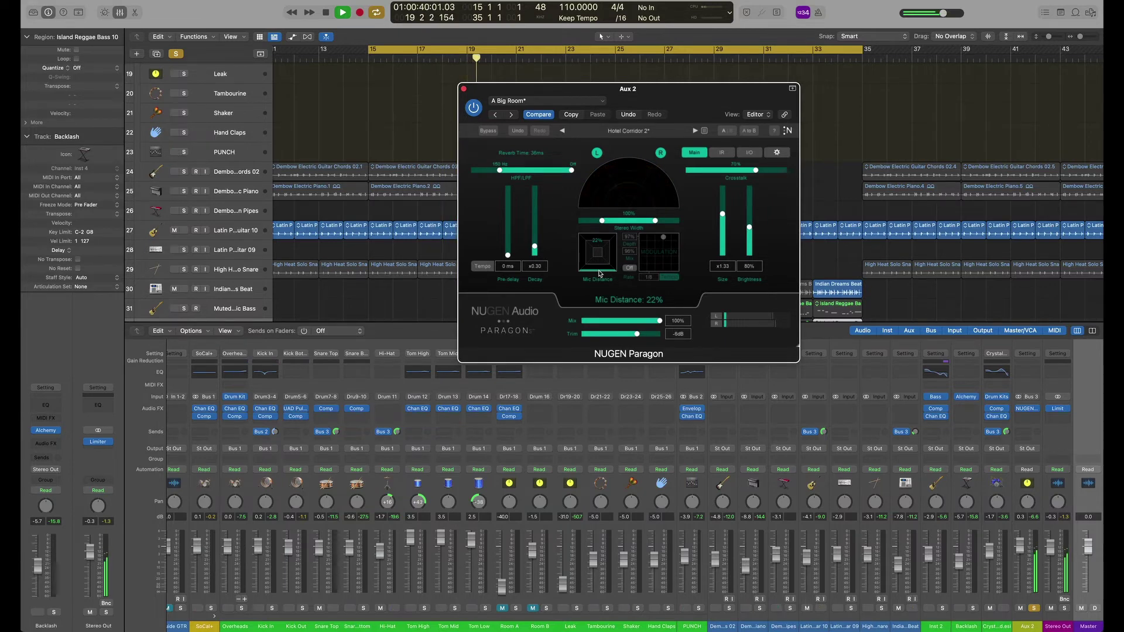
{"action": "mouse_move", "coordinate": [600, 274]}
{"action": "left_mouse_down"}
{"action": "mouse_move", "coordinate": [597, 201]}
{"action": "mouse_move", "coordinate": [599, 252]}
{"action": "left_mouse_up"}
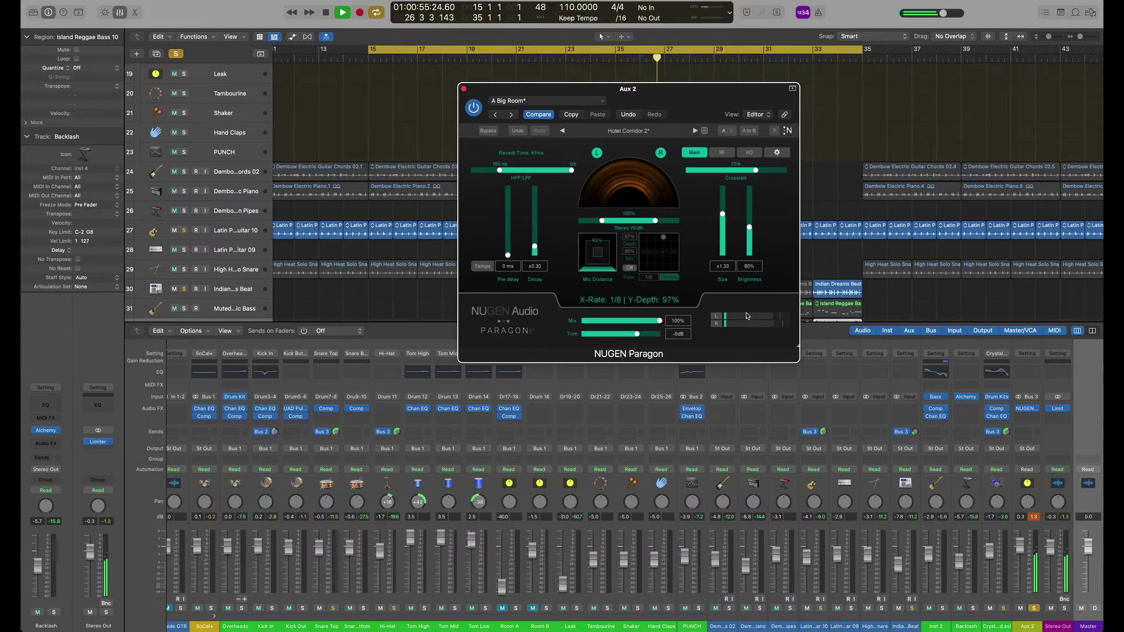
{"action": "left_click", "coordinate": [1035, 610]}
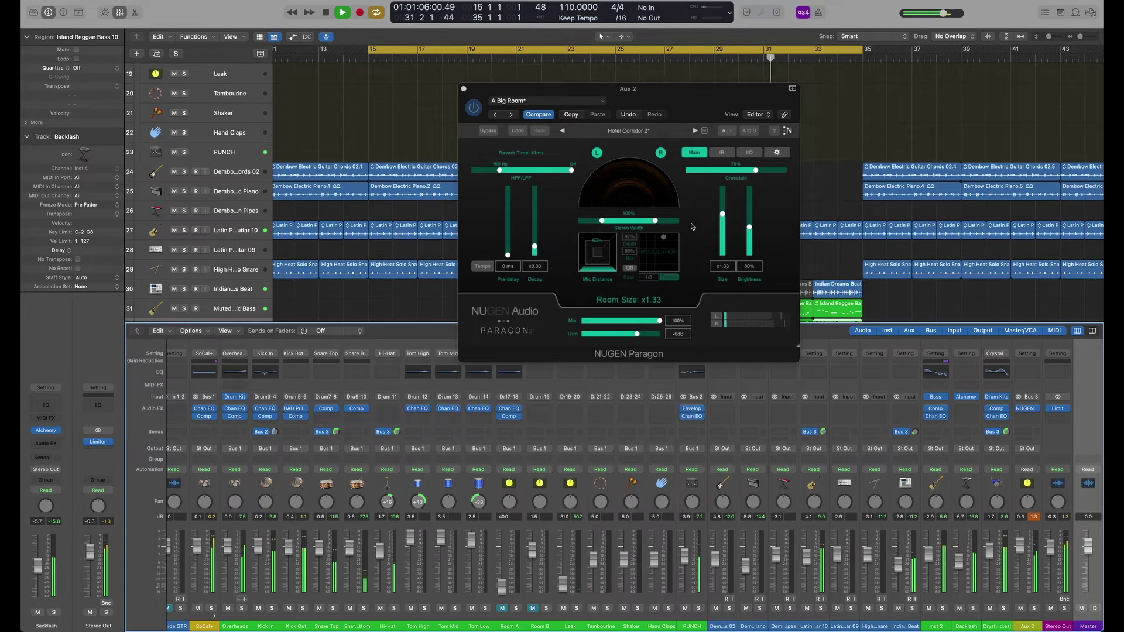
{"action": "key", "text": "space"}
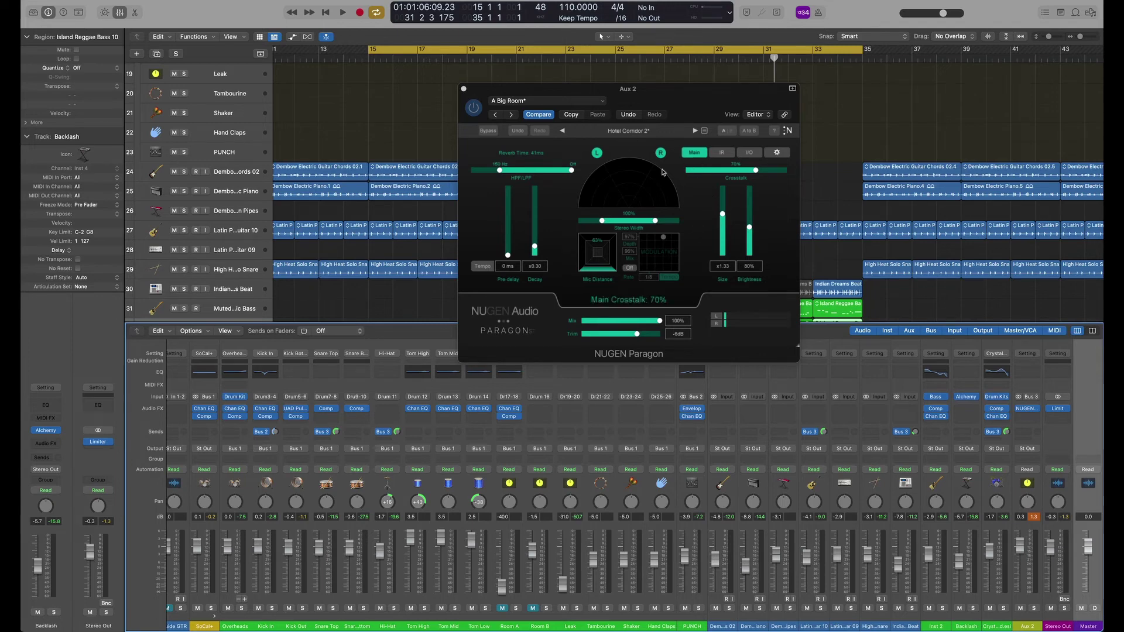
{"action": "left_click_drag", "start_coordinate": [678, 91], "coordinate": [704, 89]}
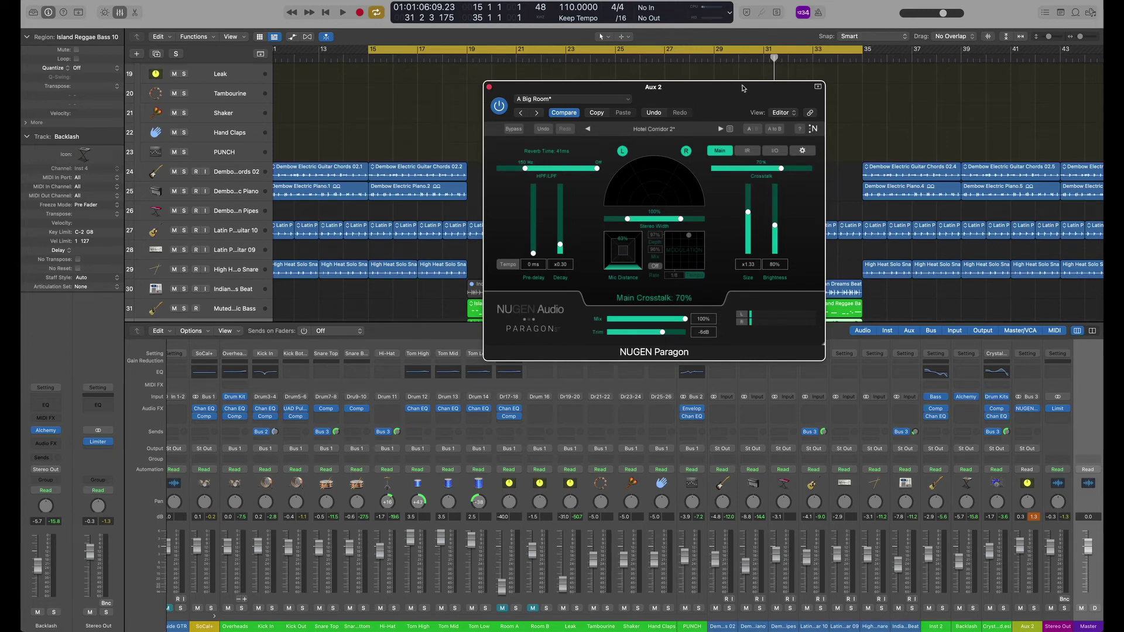
{"action": "left_click_drag", "start_coordinate": [719, 90], "coordinate": [728, 159]}
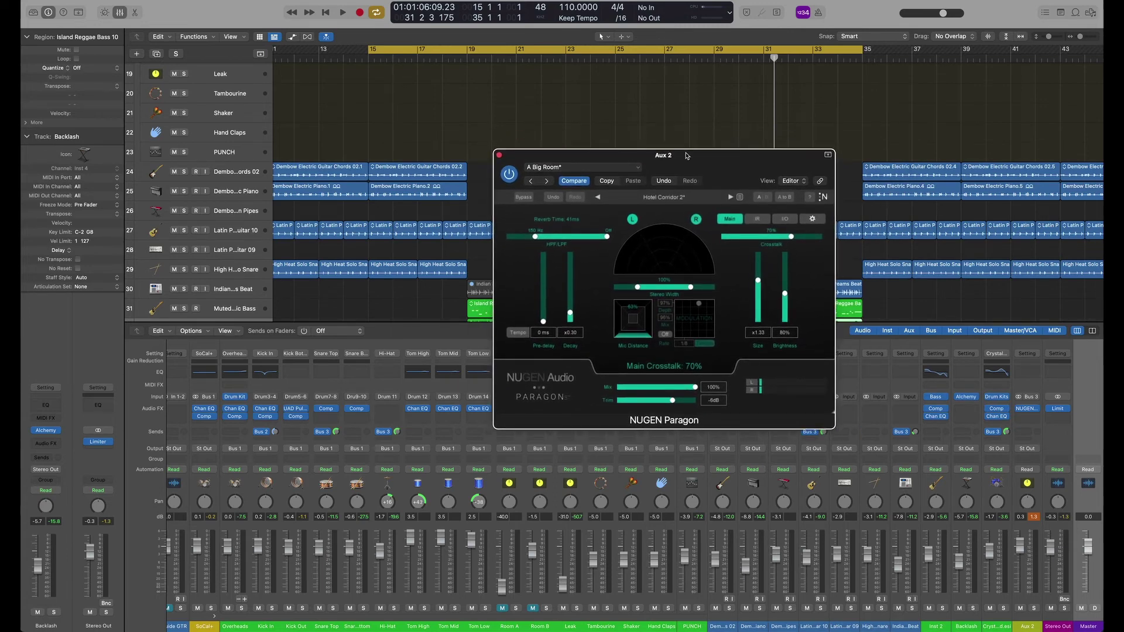
{"action": "mouse_move", "coordinate": [706, 155]}
{"action": "left_mouse_down"}
{"action": "mouse_move", "coordinate": [702, 122]}
{"action": "mouse_move", "coordinate": [725, 176]}
{"action": "mouse_move", "coordinate": [725, 133]}
{"action": "mouse_move", "coordinate": [724, 145]}
{"action": "left_mouse_up"}
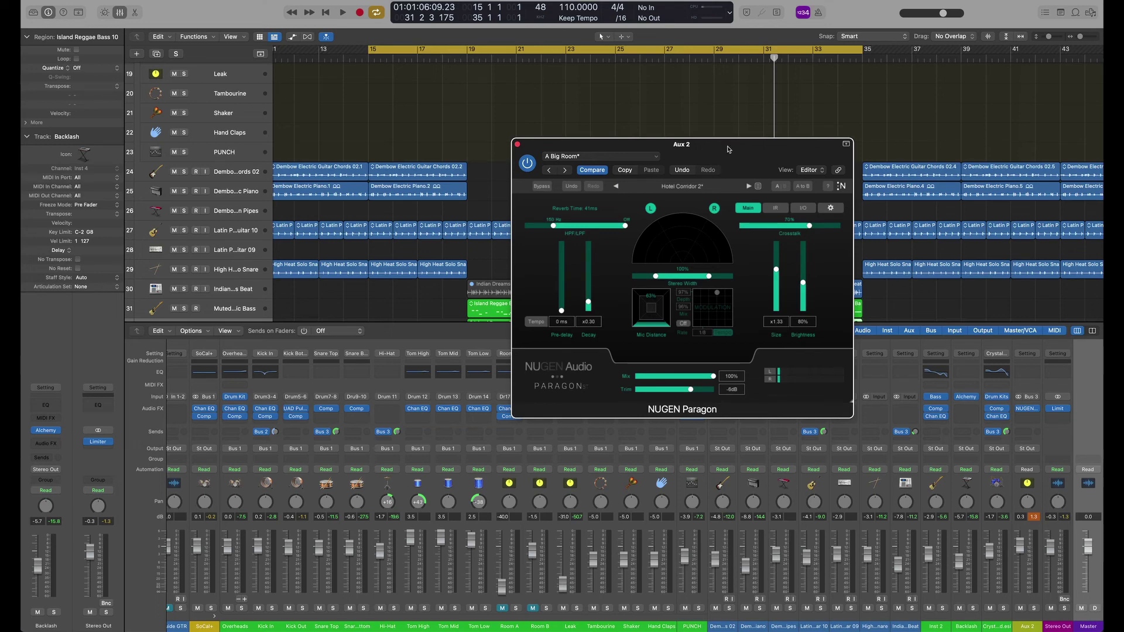
{"action": "mouse_move", "coordinate": [728, 149]}
{"action": "left_mouse_down"}
{"action": "mouse_move", "coordinate": [635, 129]}
{"action": "mouse_move", "coordinate": [722, 136]}
{"action": "mouse_move", "coordinate": [732, 159]}
{"action": "mouse_move", "coordinate": [714, 151]}
{"action": "mouse_move", "coordinate": [699, 163]}
{"action": "mouse_move", "coordinate": [729, 163]}
{"action": "mouse_move", "coordinate": [688, 159]}
{"action": "mouse_move", "coordinate": [709, 160]}
{"action": "left_mouse_up"}
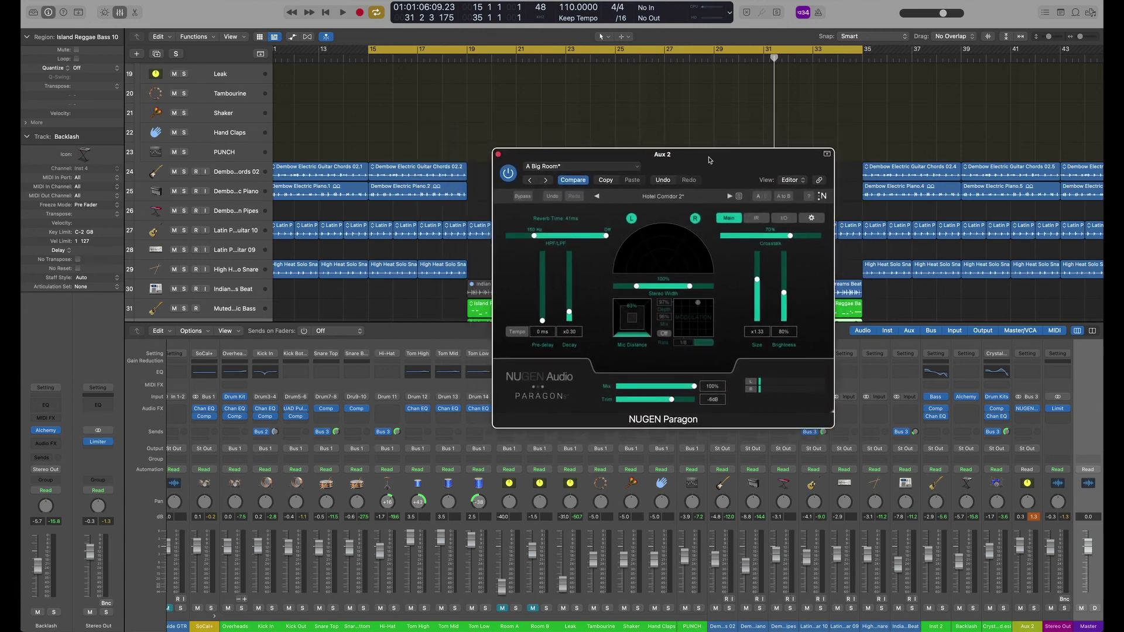